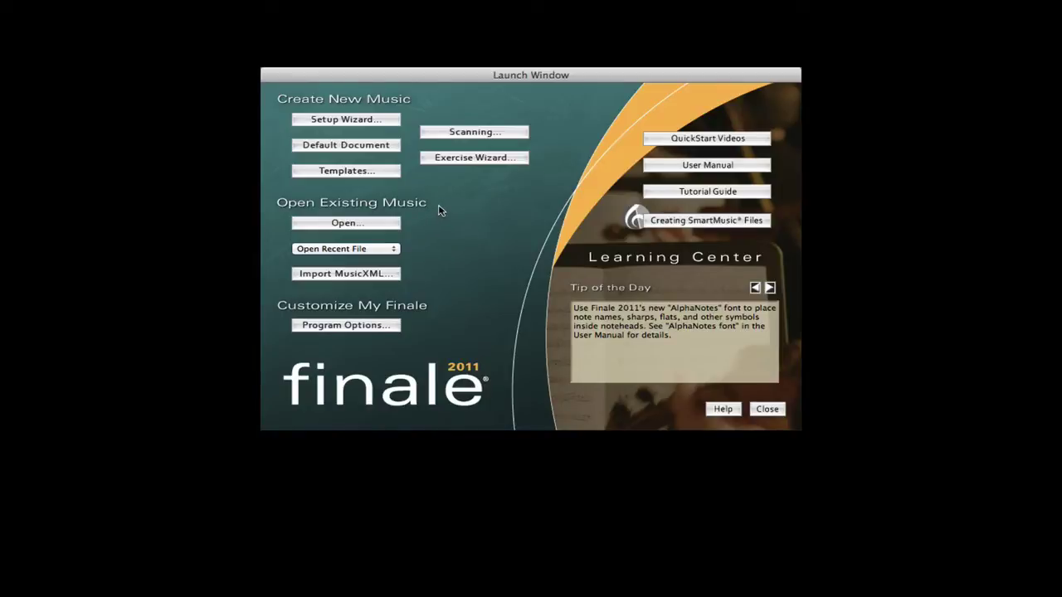
- Start a new score with A4 for both the score and part page sizes
click(346, 119)
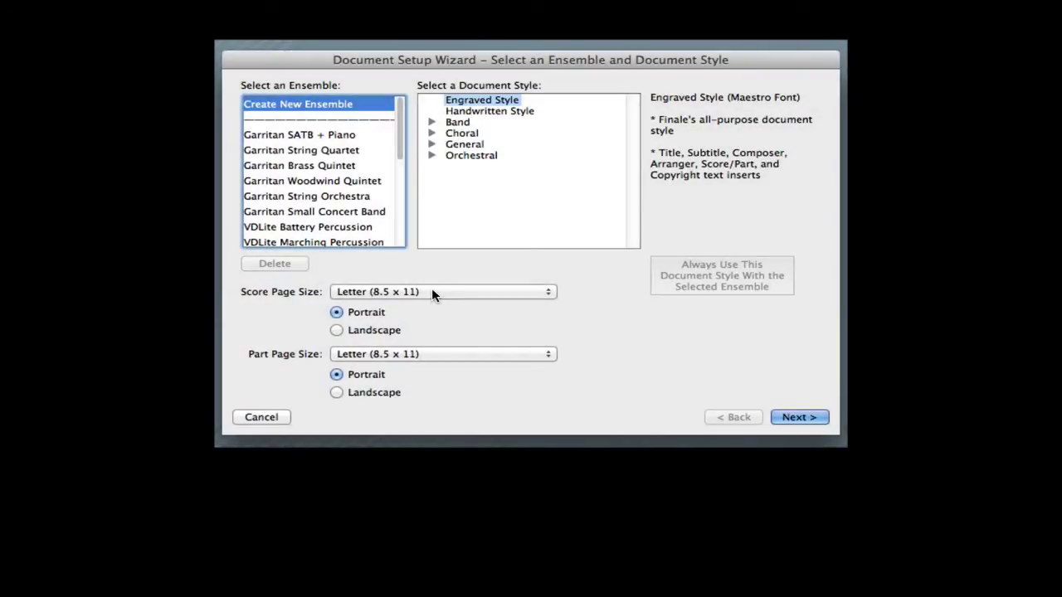
click(431, 294)
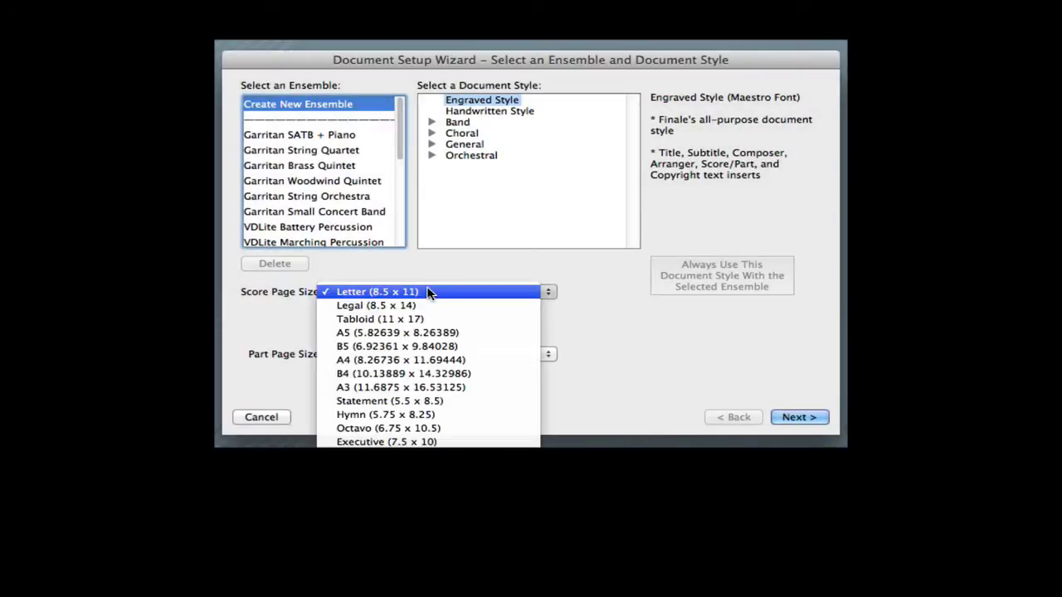
click(405, 360)
click(416, 354)
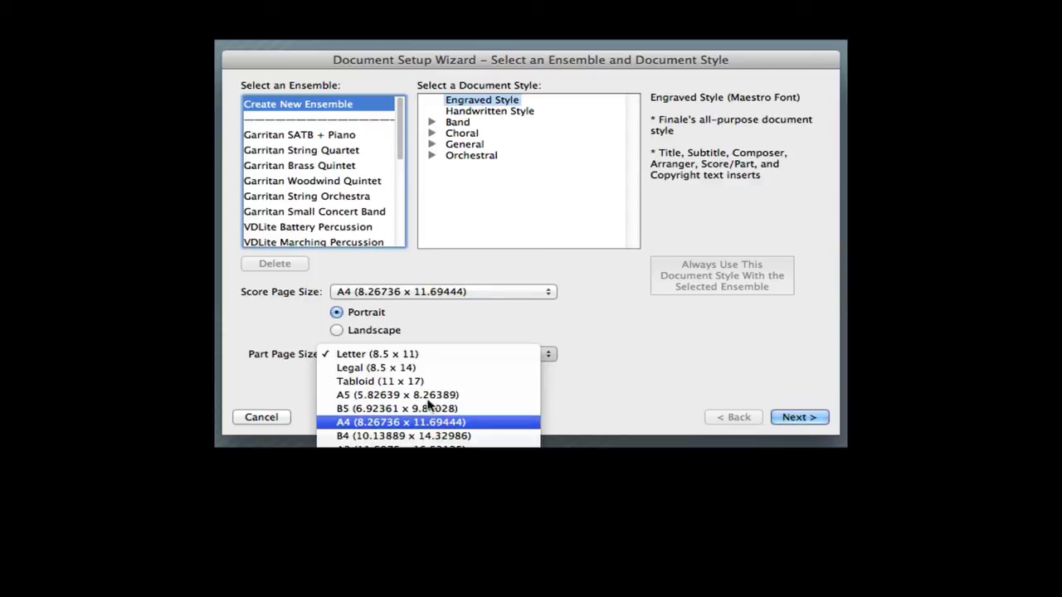
click(401, 422)
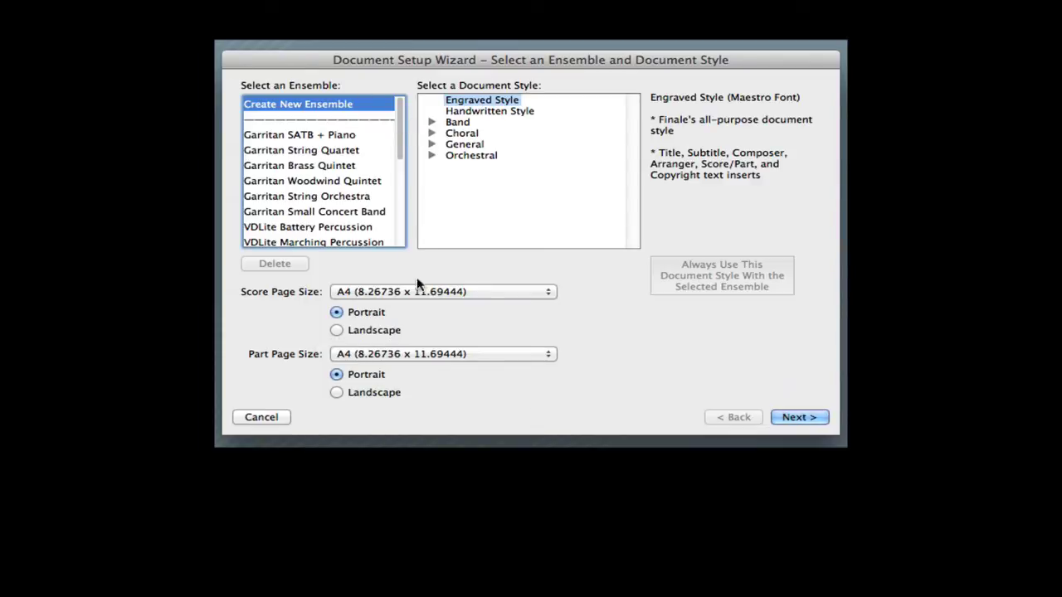
click(801, 419)
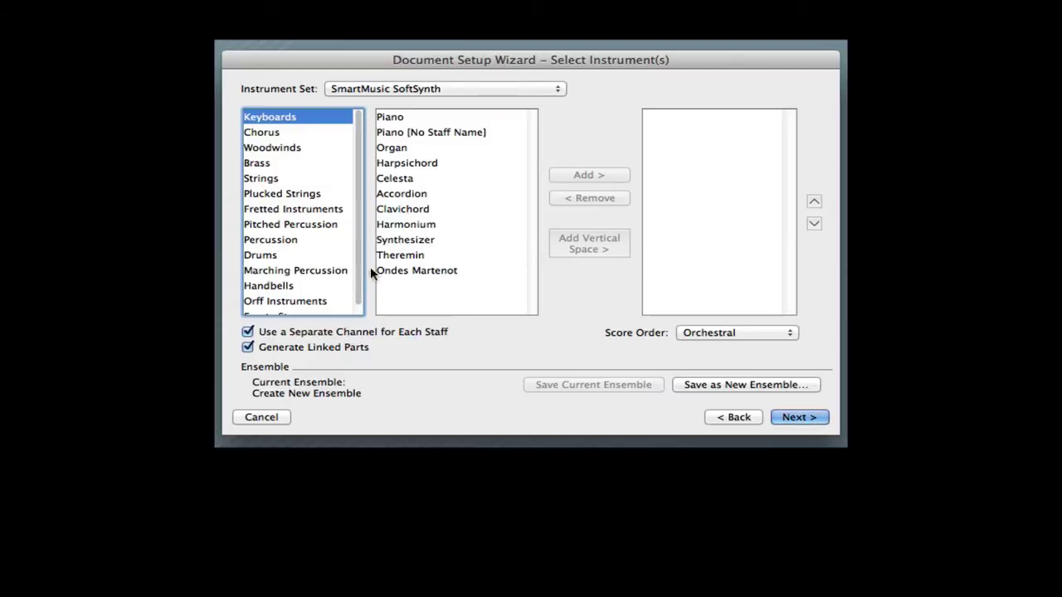
- Add a single Treble Clef Staff from the Empty Staves list
scroll(289, 245, down, 1)
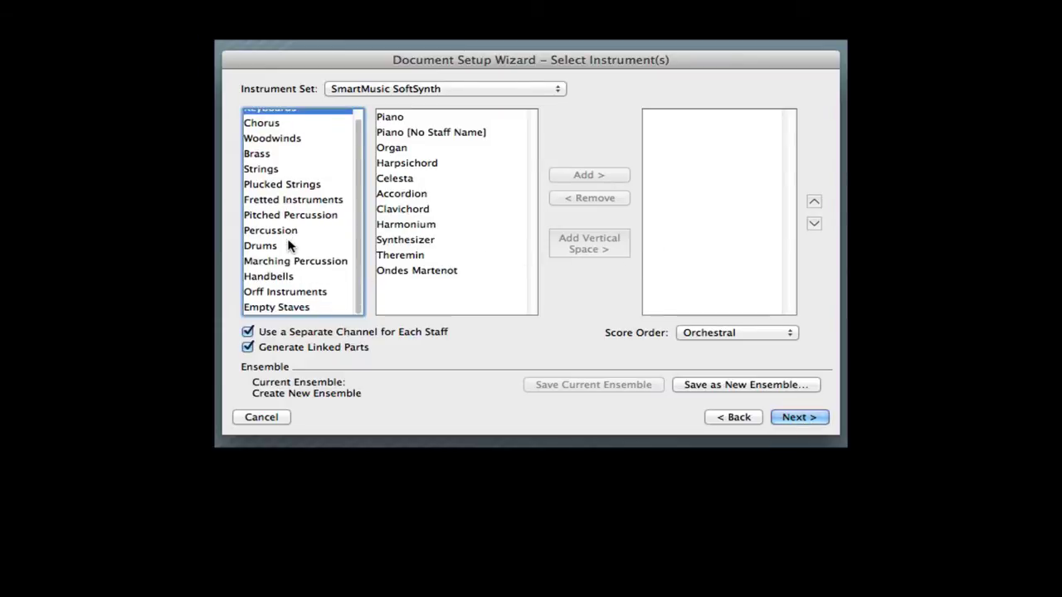
click(278, 306)
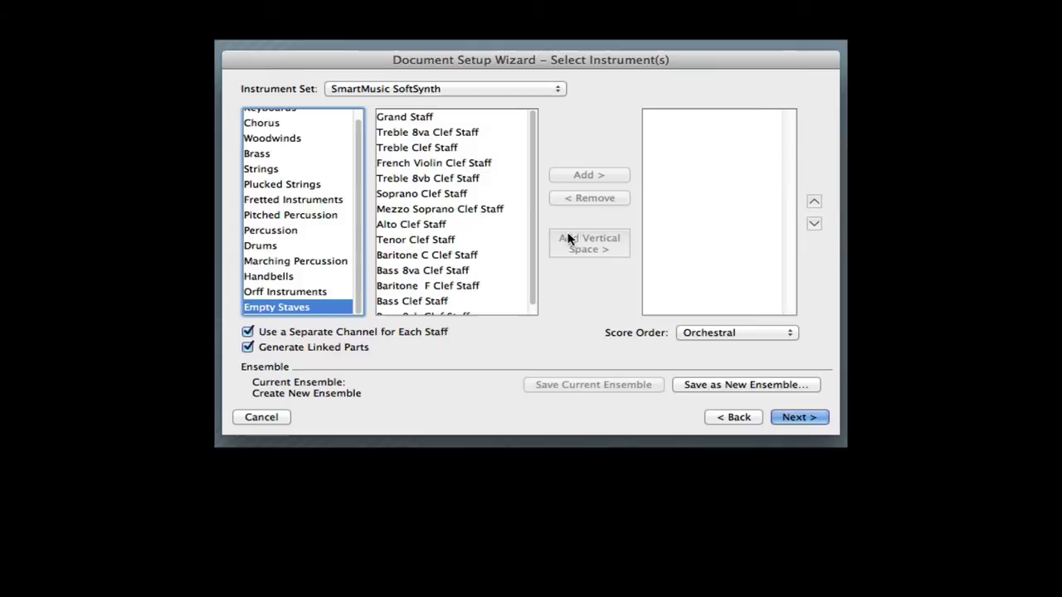
click(435, 147)
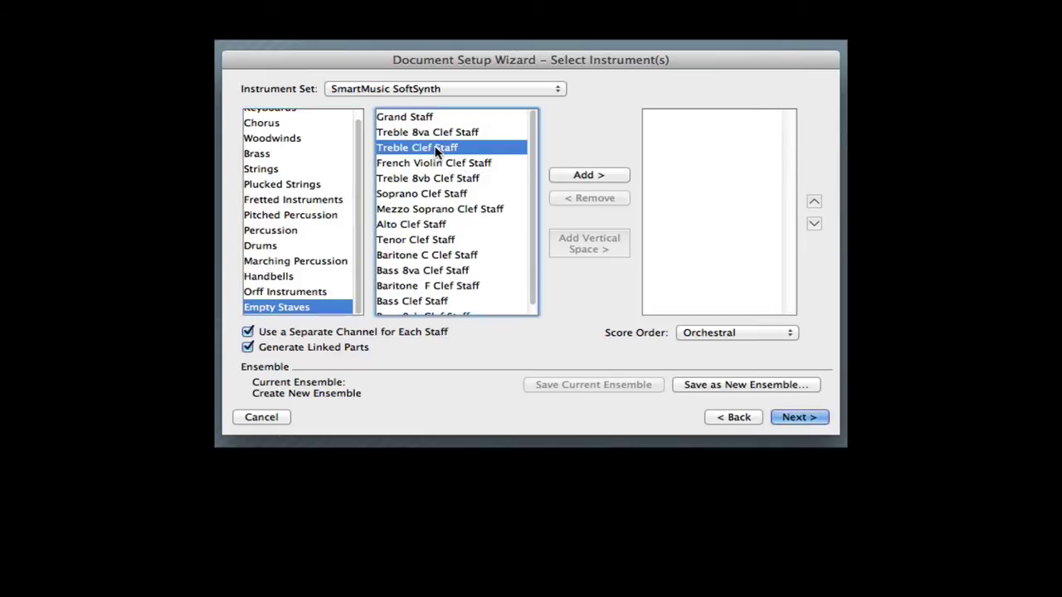
click(592, 181)
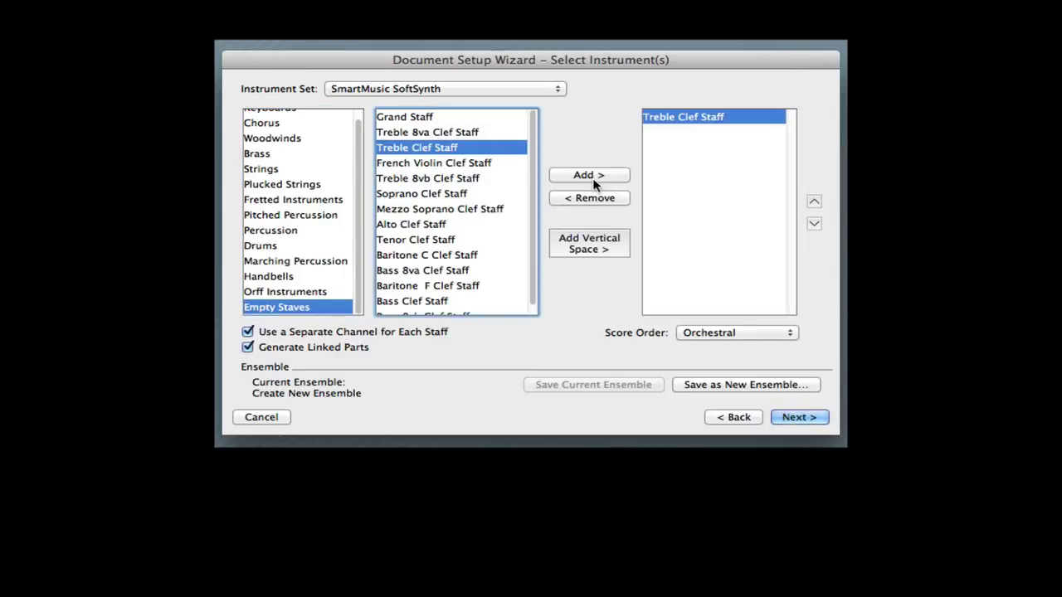
- Enter the title 'Major Scales and Primary Triads', fixing the typo
click(801, 419)
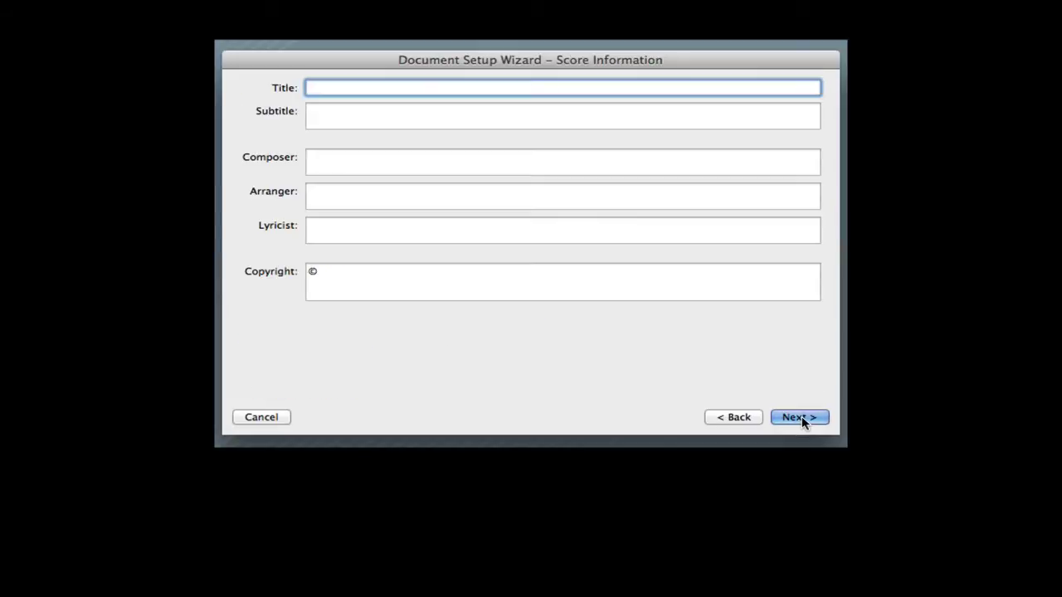
text(Major Scales and Pr)
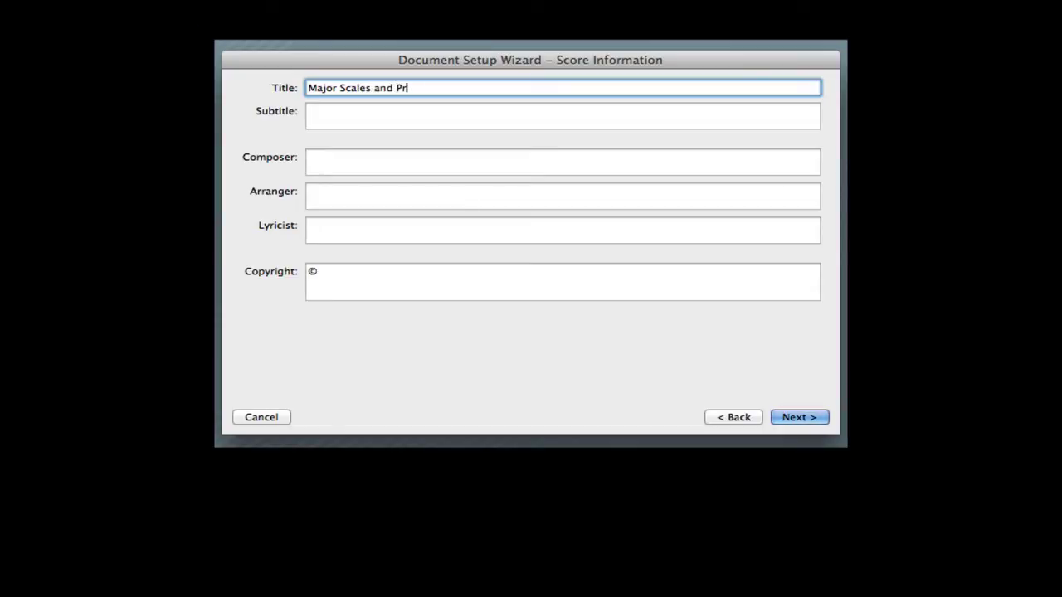
text(imary Triads)
- Fill in the composer's name and clear the © from the copyright line
click(325, 161)
text(G)
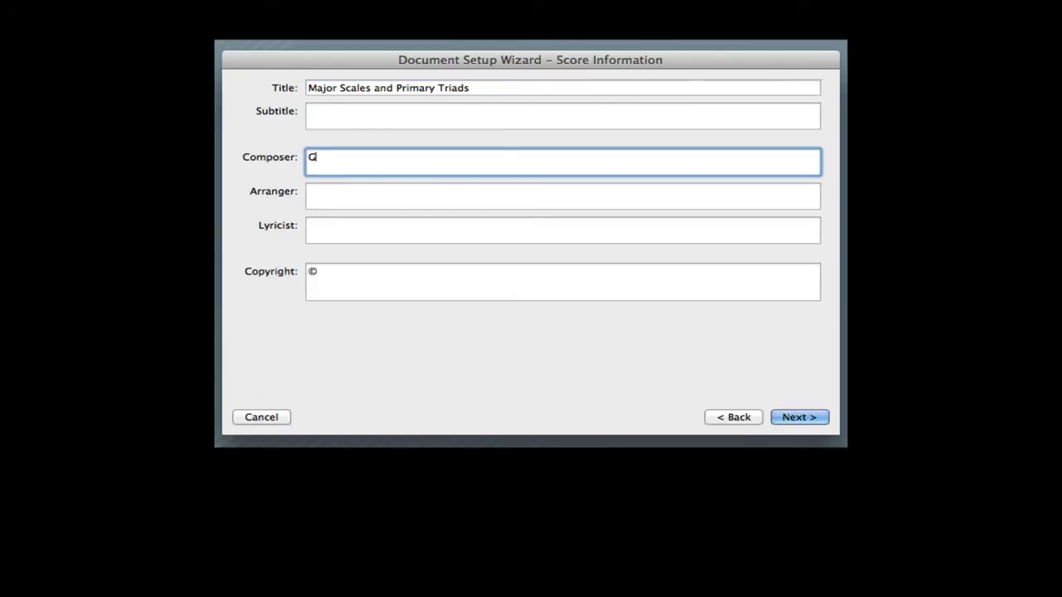
text(eorge Hess)
click(324, 280)
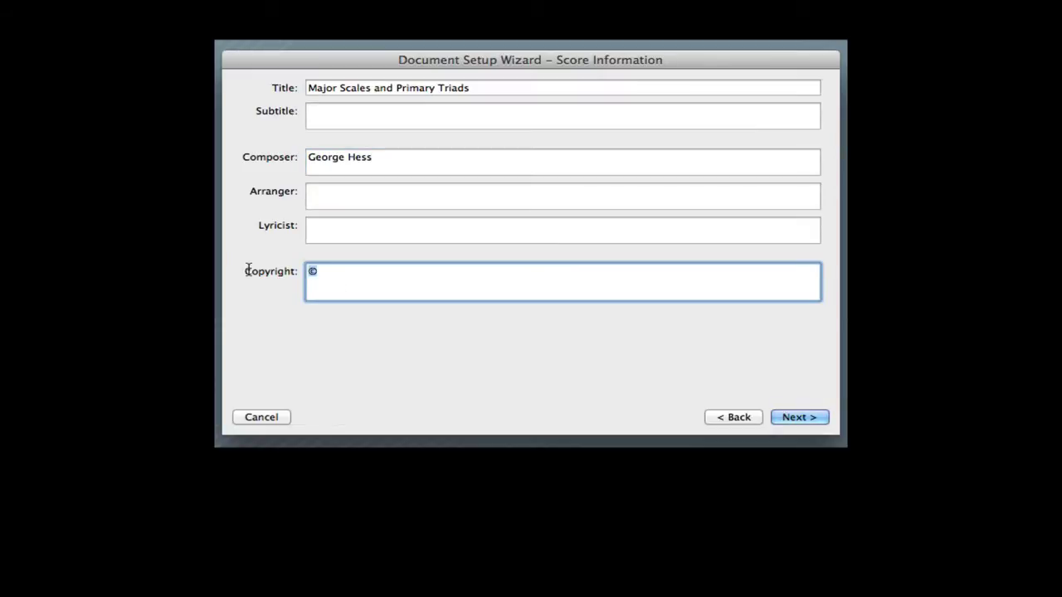
key(BackSpace)
- Set a custom time signature of eight whole-note beats and a length of 30 measures
click(798, 419)
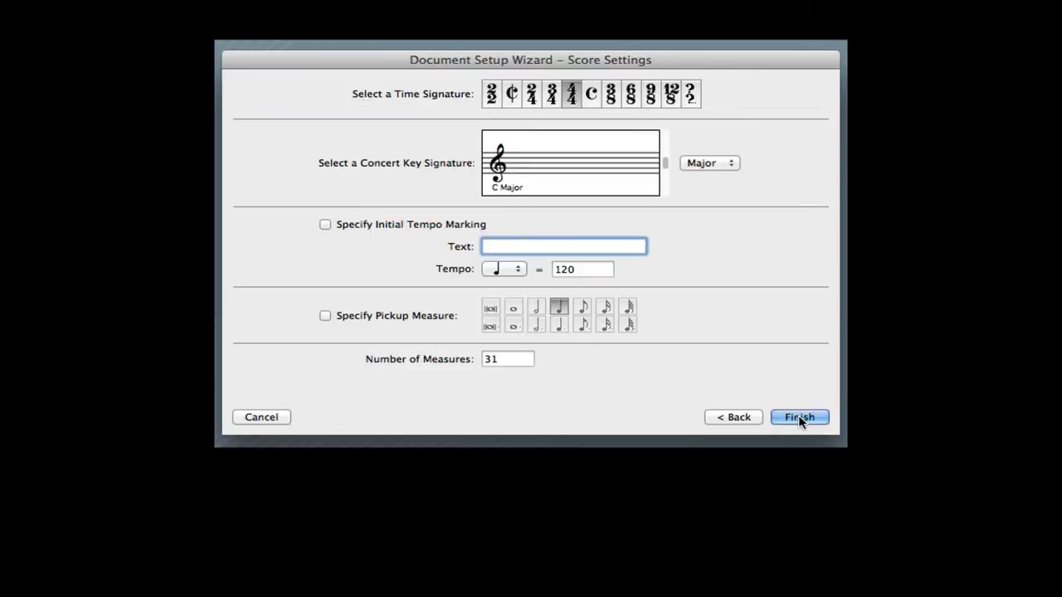
click(689, 101)
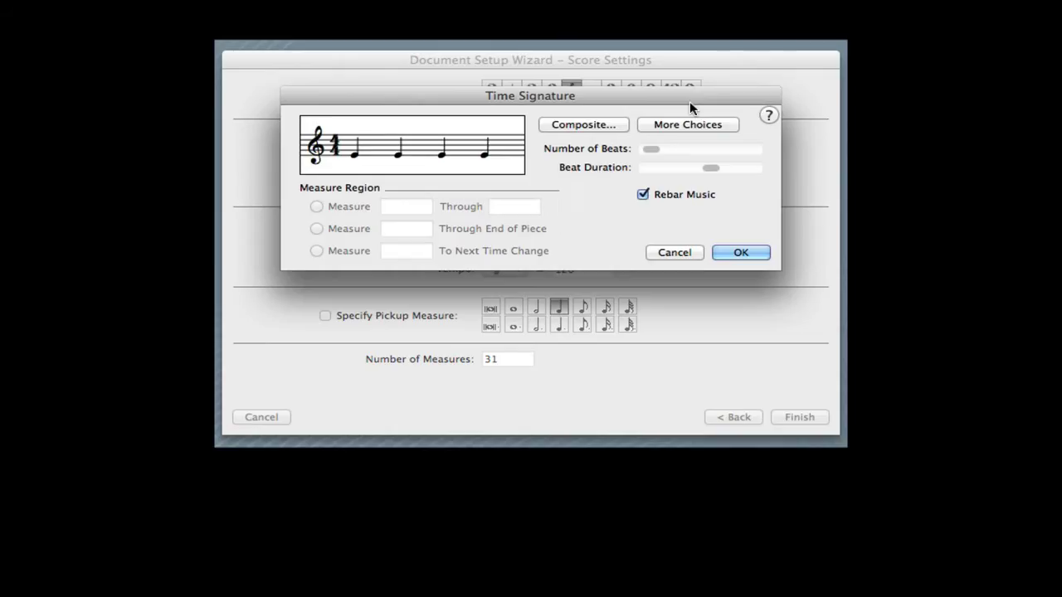
click(749, 155)
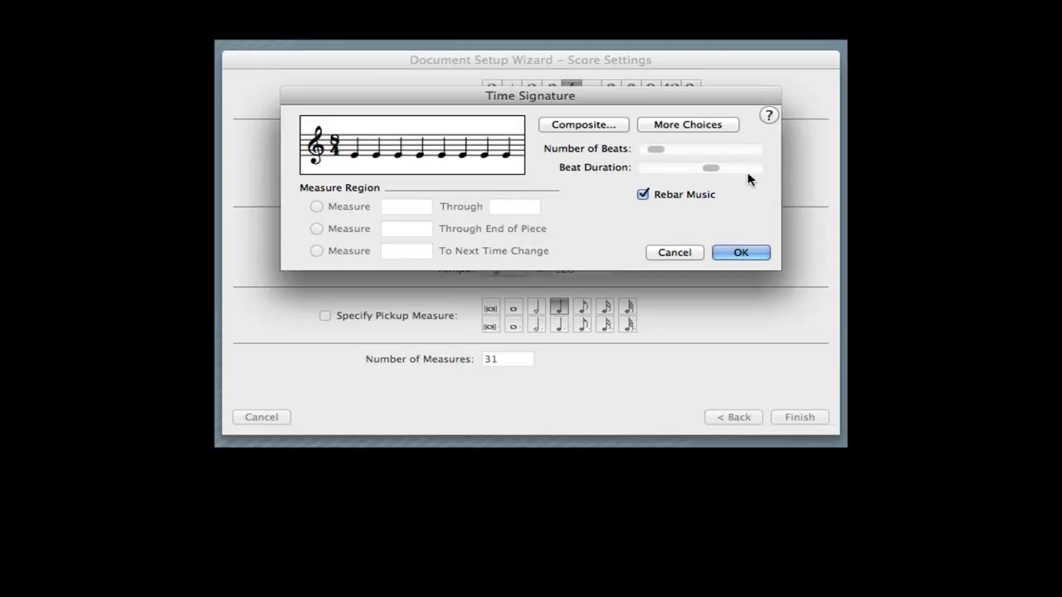
click(754, 174)
click(755, 174)
click(755, 173)
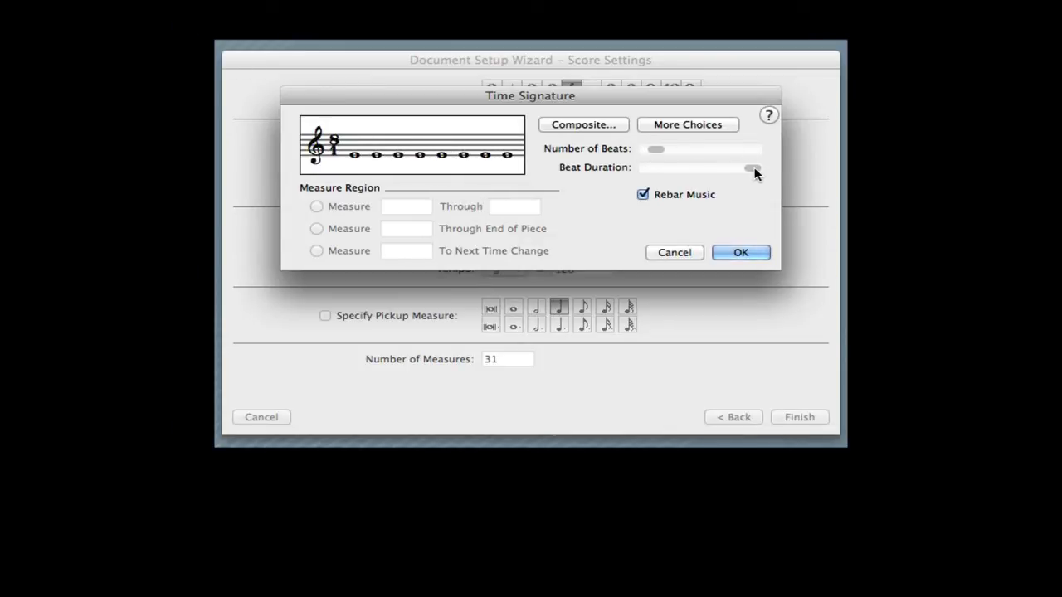
click(738, 254)
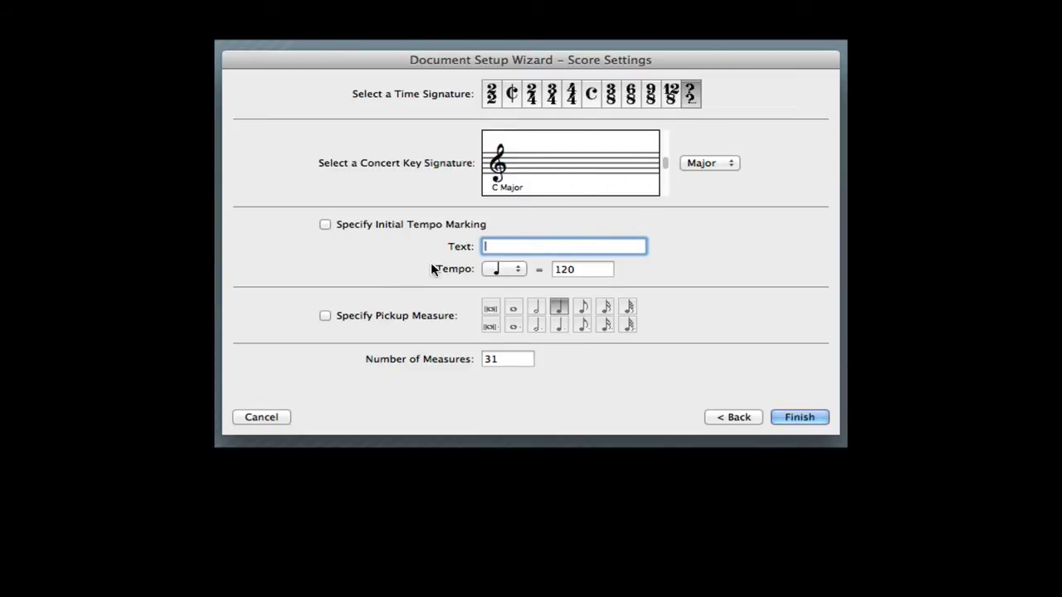
click(488, 359)
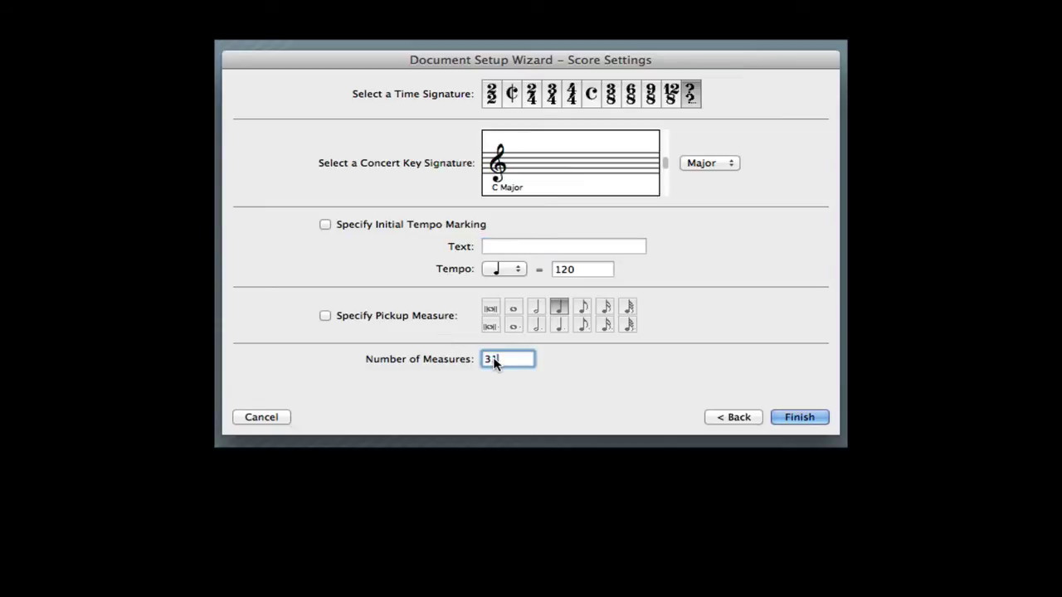
key(BackSpace)
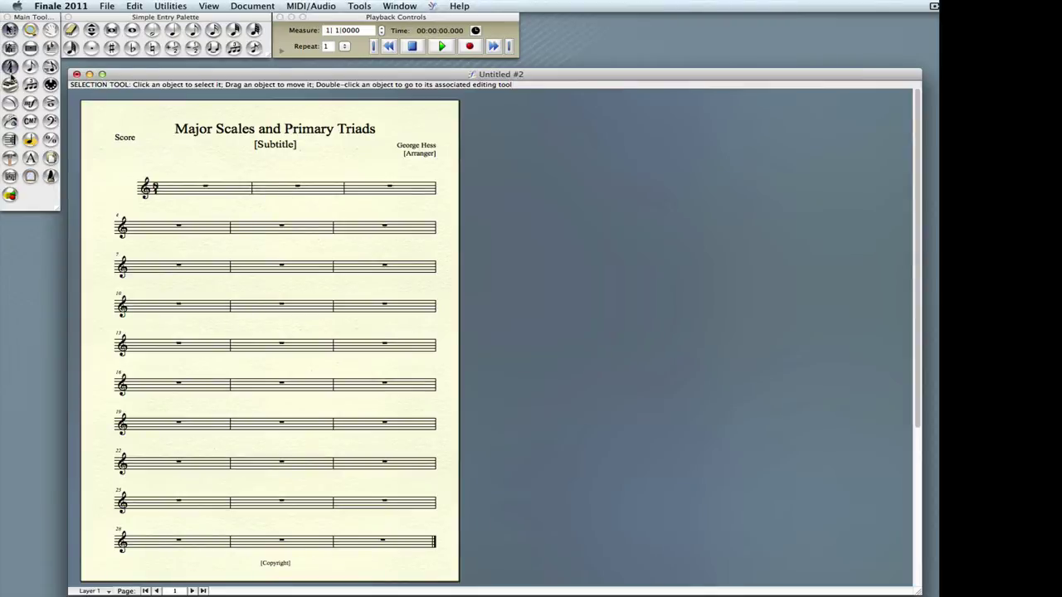
- Change the time signature from measure 2 onward to three whole-note beats
click(266, 190)
right_click(266, 190)
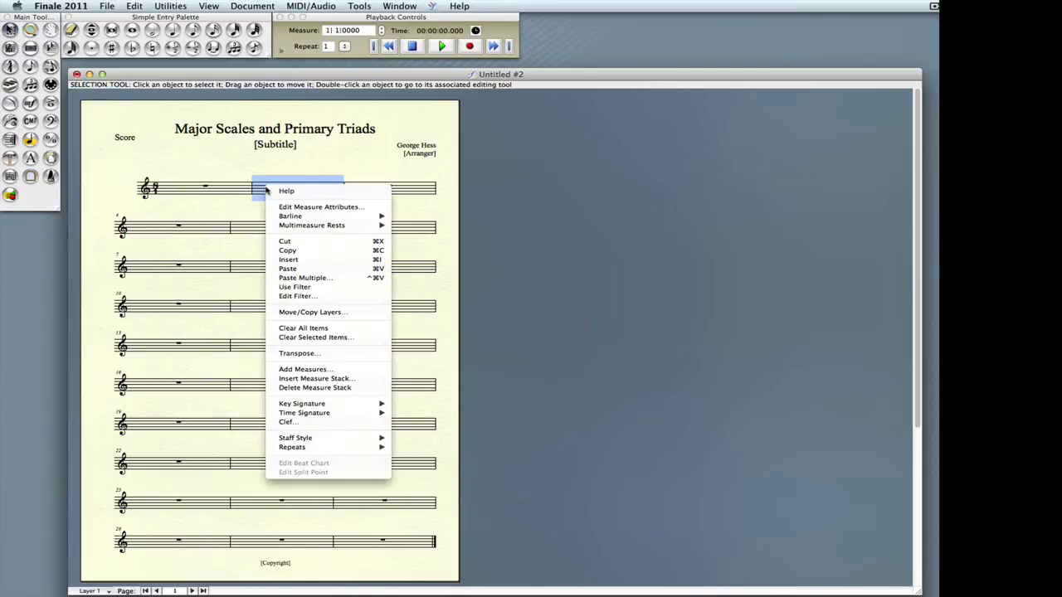
mouse_move(322, 414)
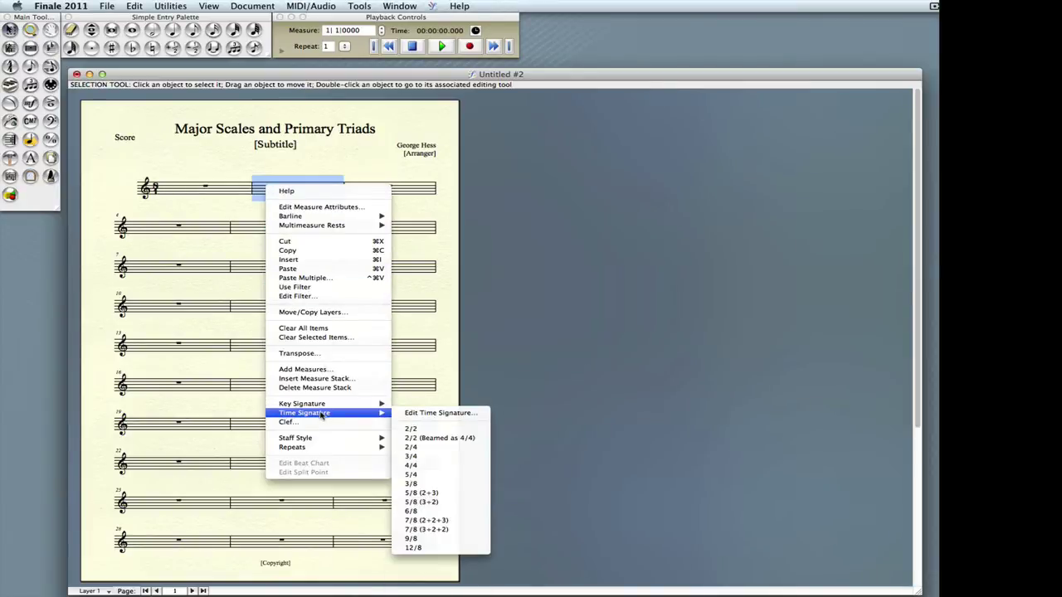
click(442, 416)
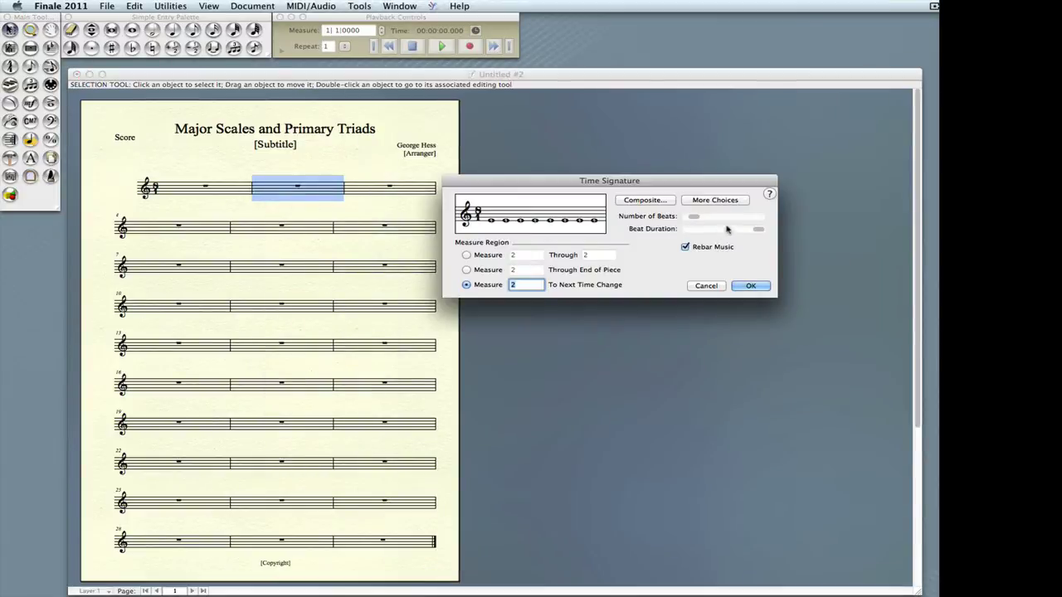
click(694, 218)
click(693, 218)
click(693, 217)
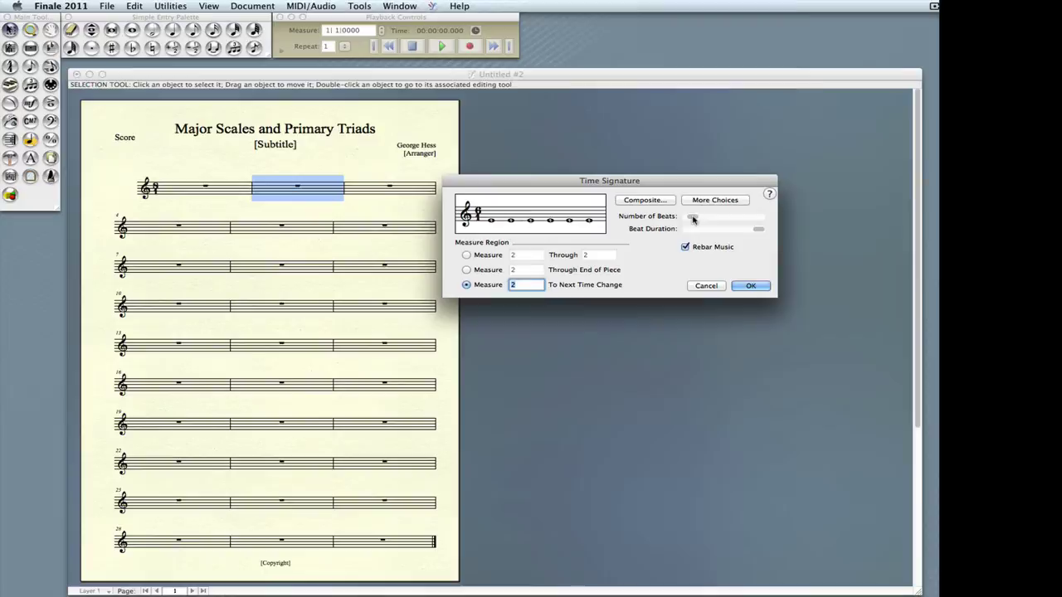
click(692, 218)
drag(692, 219, 689, 218)
click(691, 218)
click(702, 219)
click(751, 287)
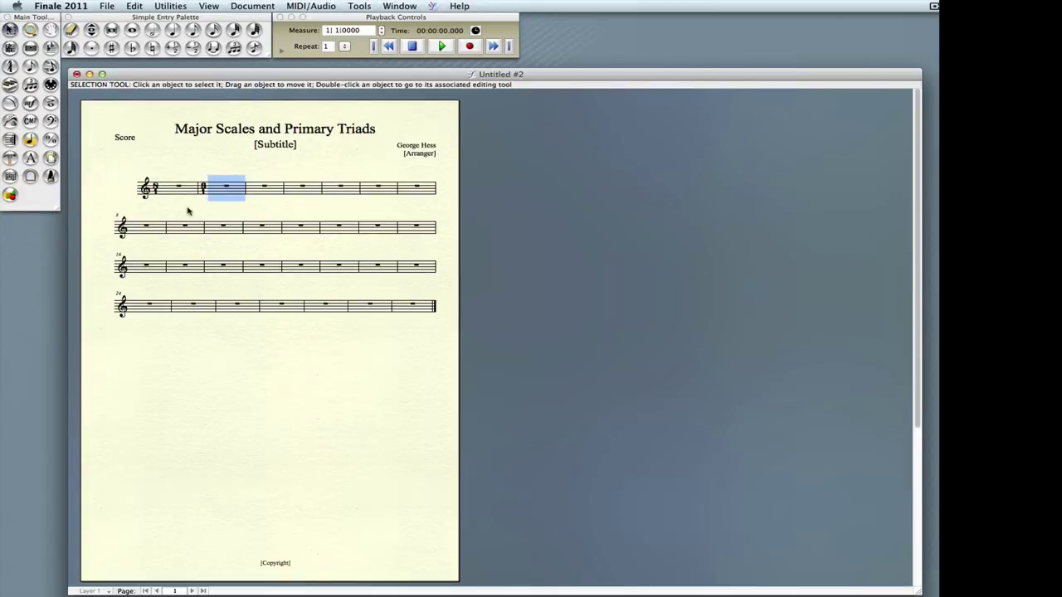
- Fit all measures of the score to 2 measures per system
click(169, 6)
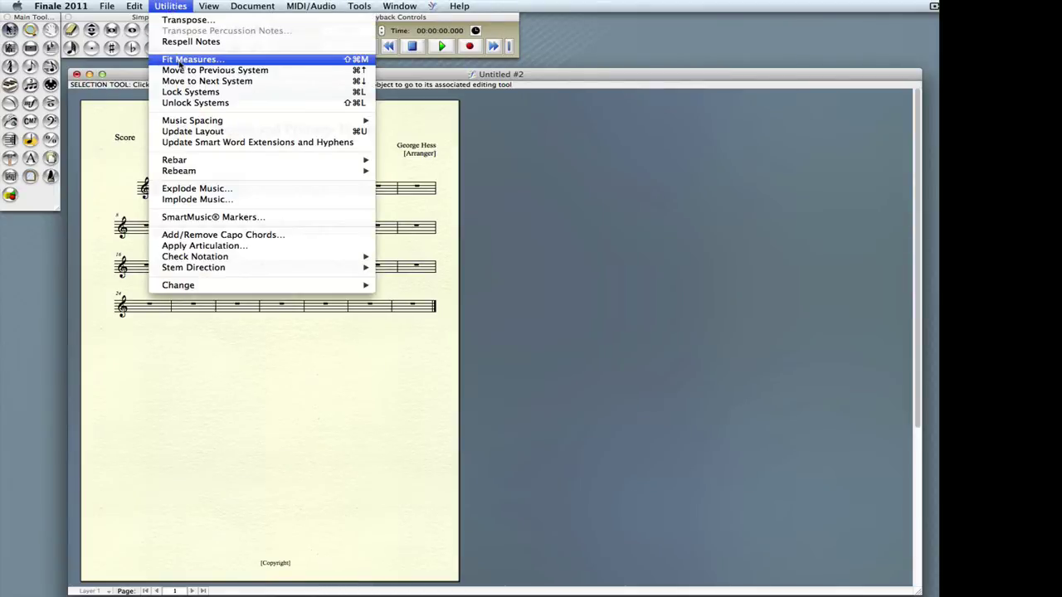
click(179, 61)
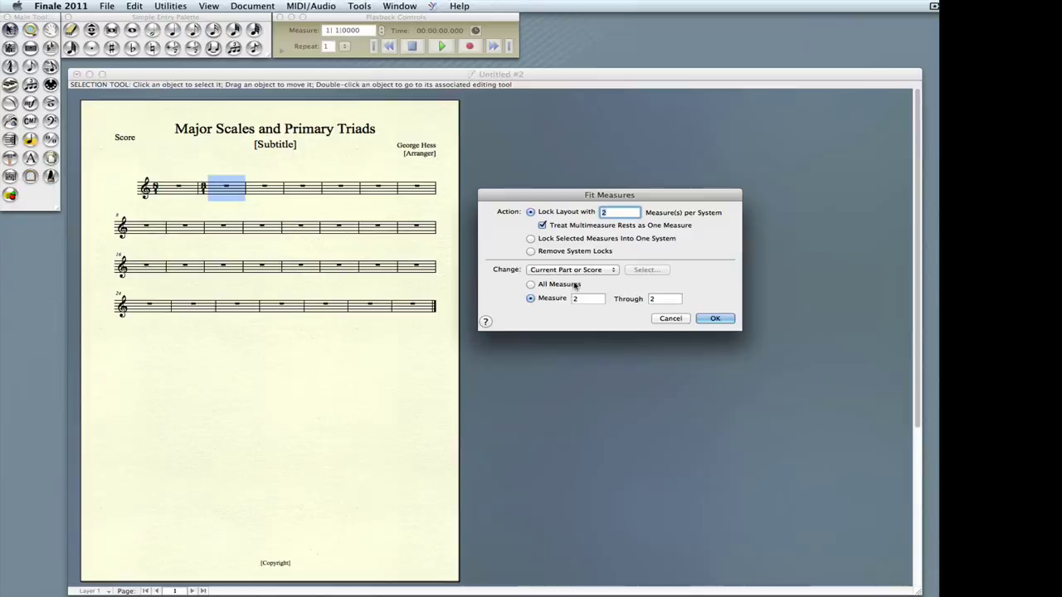
click(530, 286)
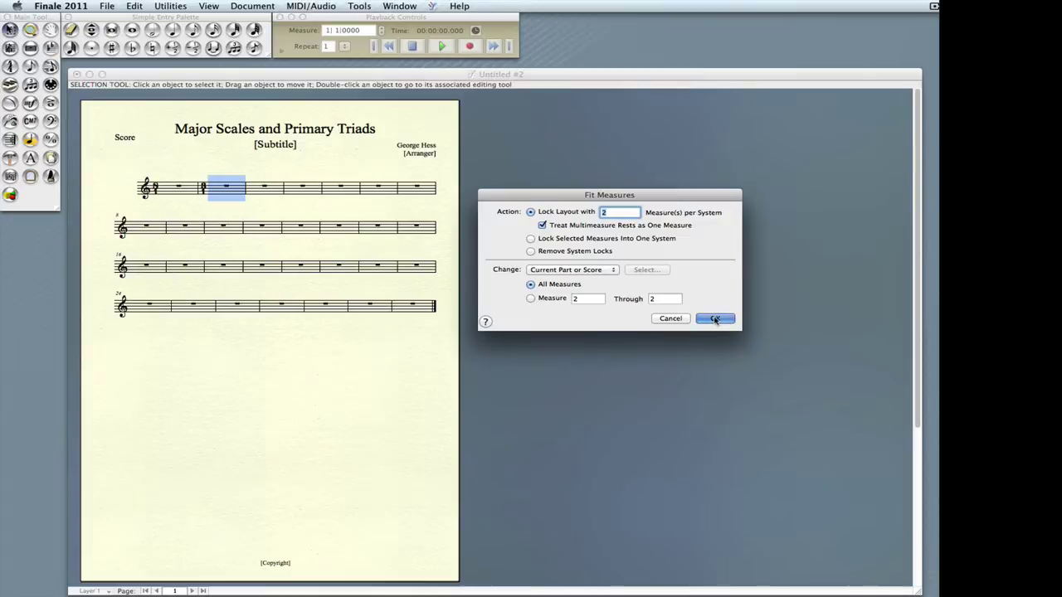
click(718, 320)
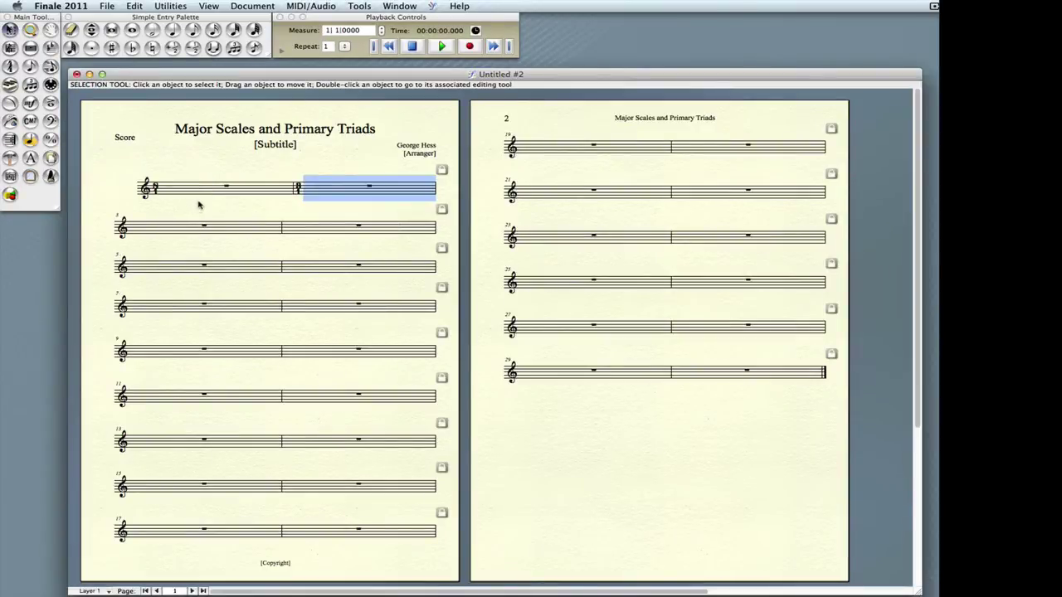
- Enter an ascending C–C major scale in whole notes in measure 1, and begin the C triad in measure 2
click(32, 69)
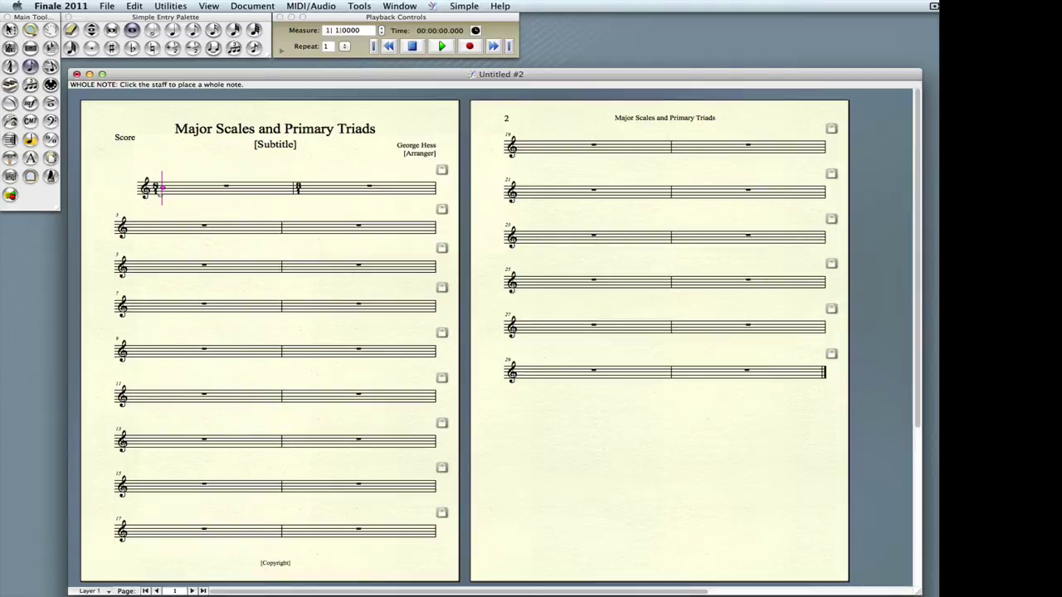
key(c)
key(d)
key(e)
key(f)
key(g)
key(a)
key(b)
key(c)
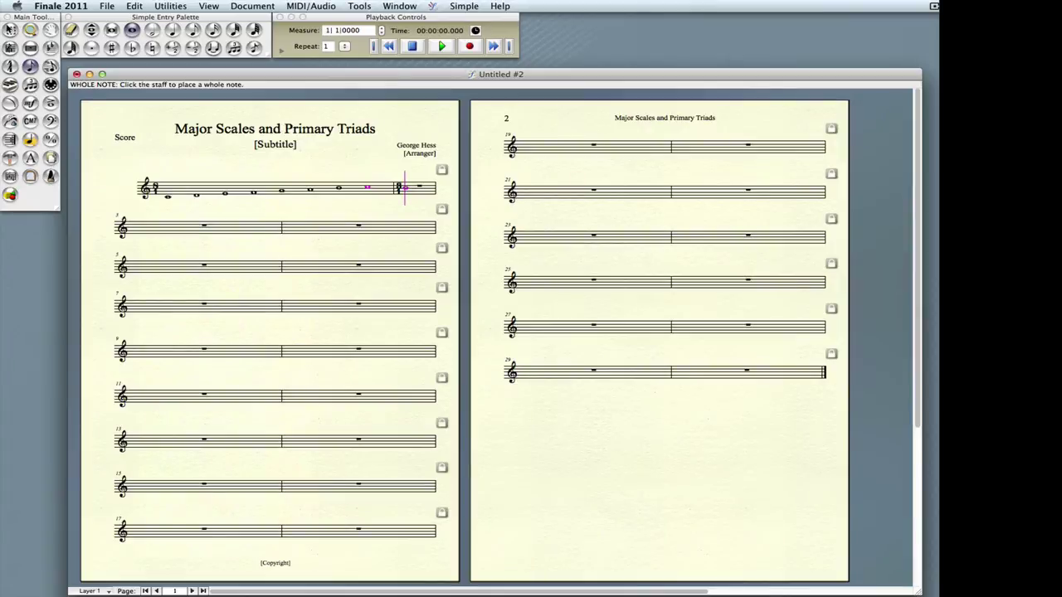
key(c)
key(c)
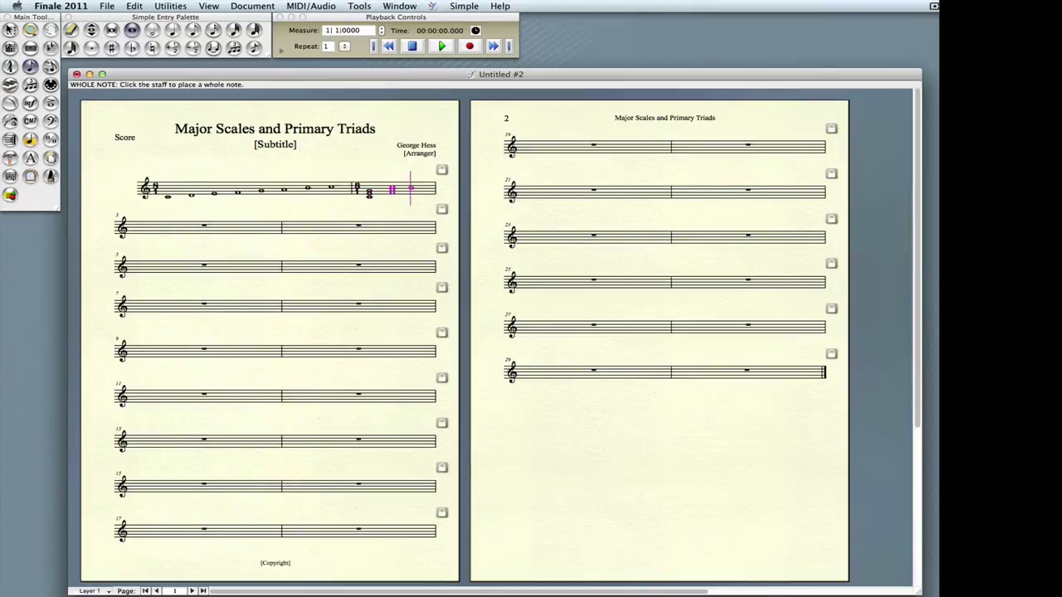
key(c)
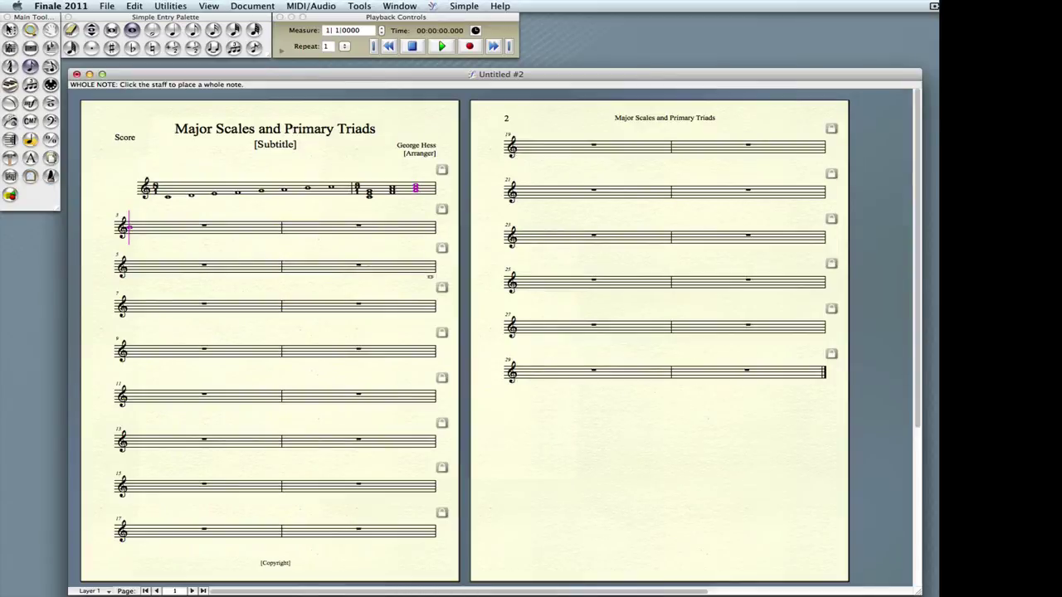
- Label the three triads in measure 2 as I, IV and V with lyrics
click(10, 121)
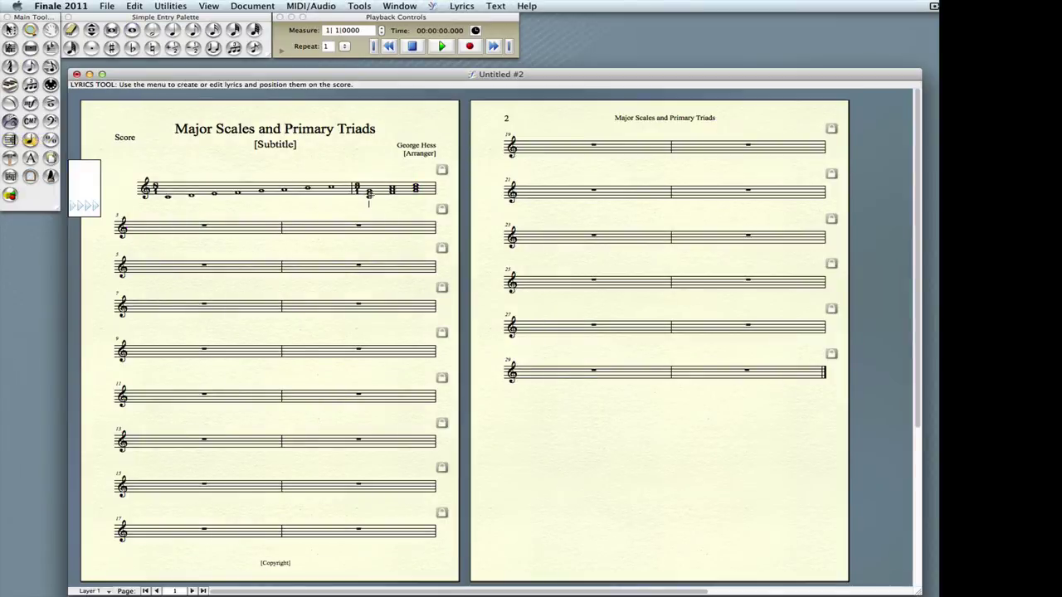
click(370, 193)
text(I IV V)
key(Escape)
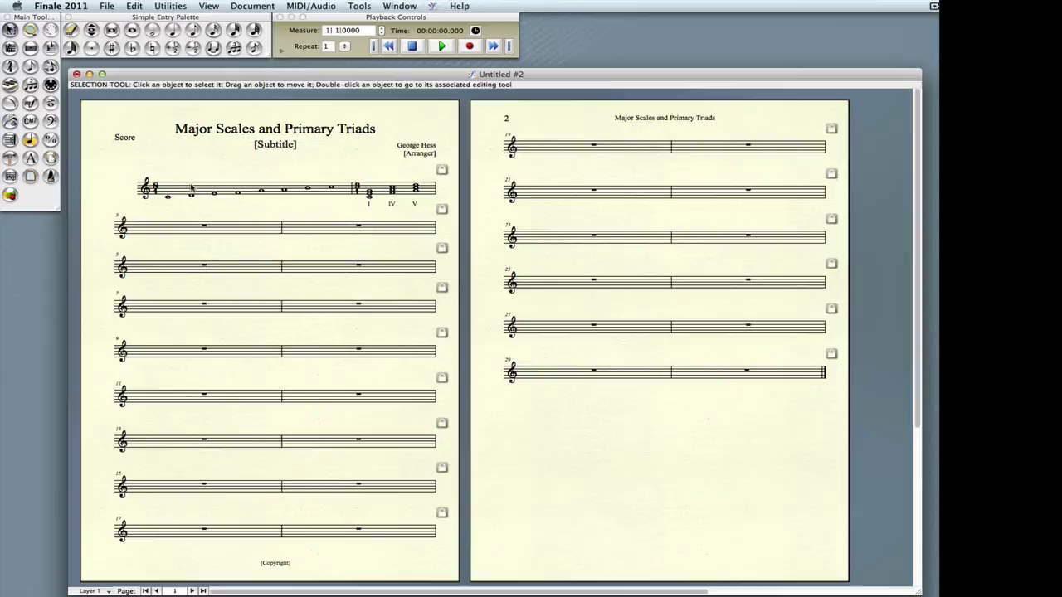
click(193, 191)
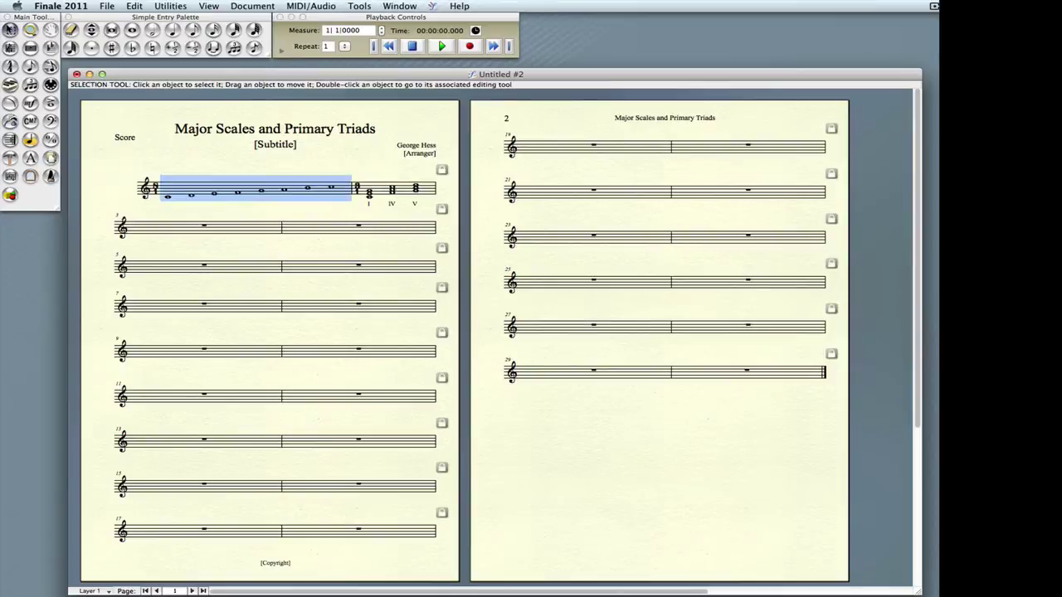
- Copy measures 1–2 and paste them 14 times starting at measure 3
shift+click(407, 194)
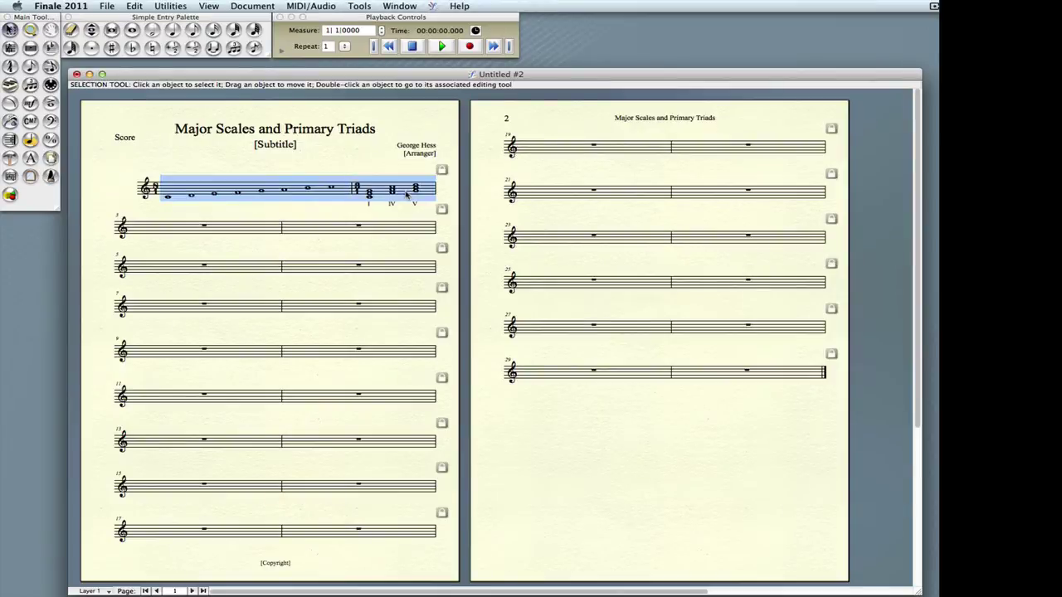
right_click(233, 192)
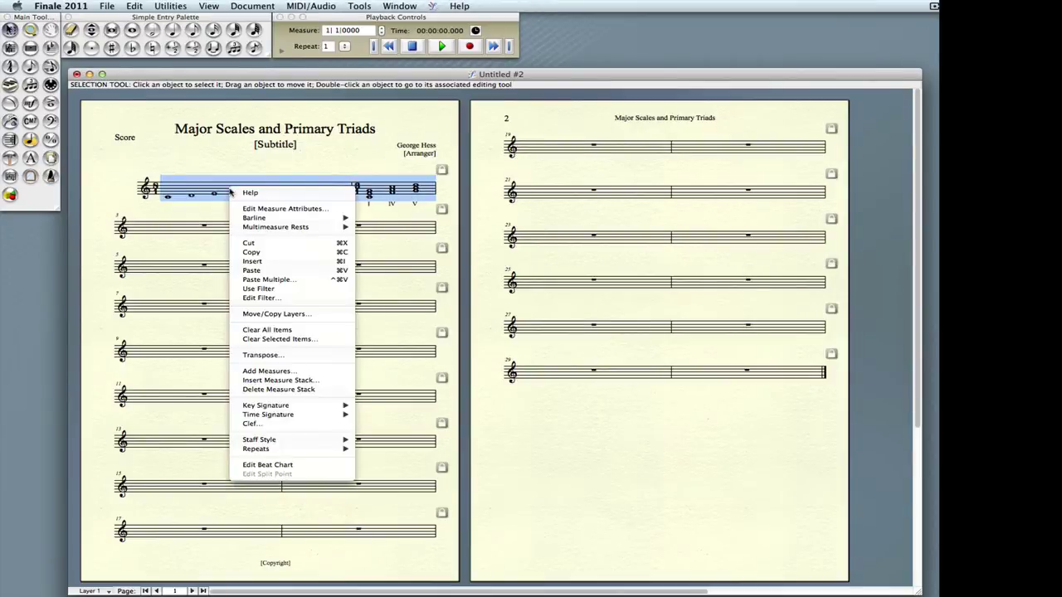
click(263, 256)
click(149, 230)
right_click(149, 230)
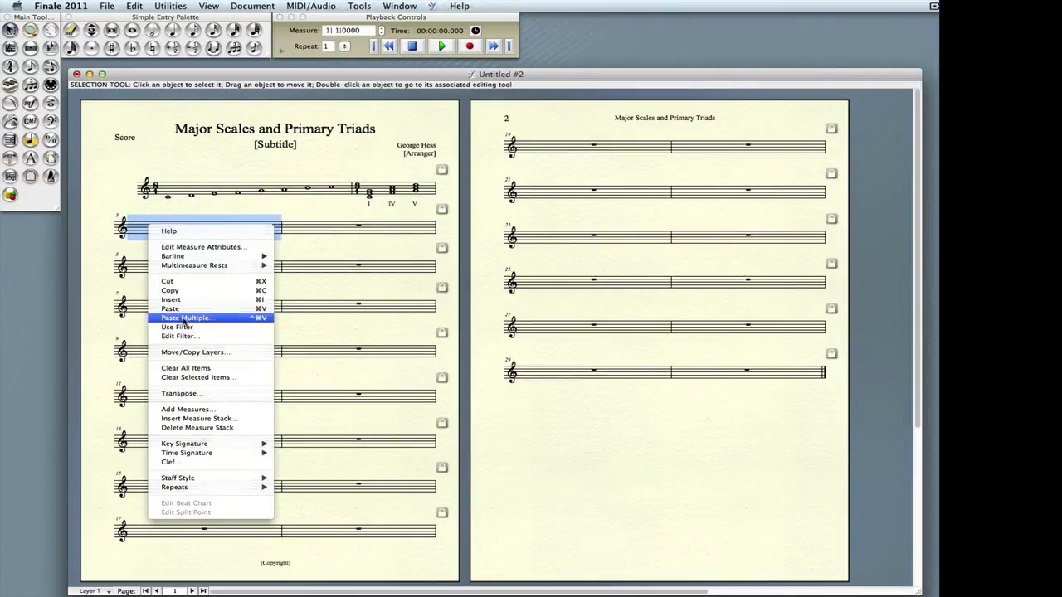
click(184, 319)
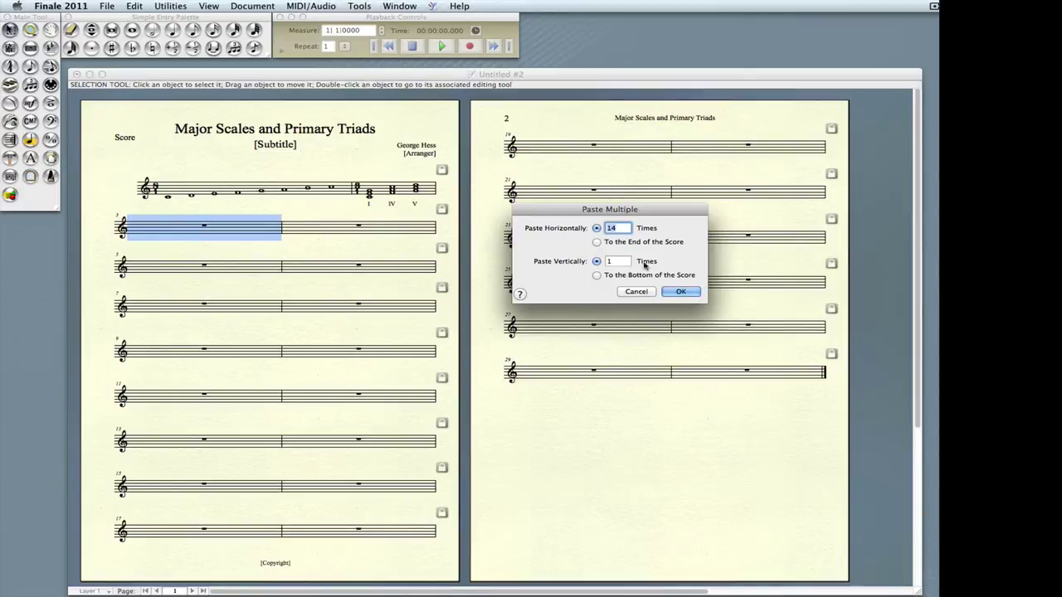
click(684, 293)
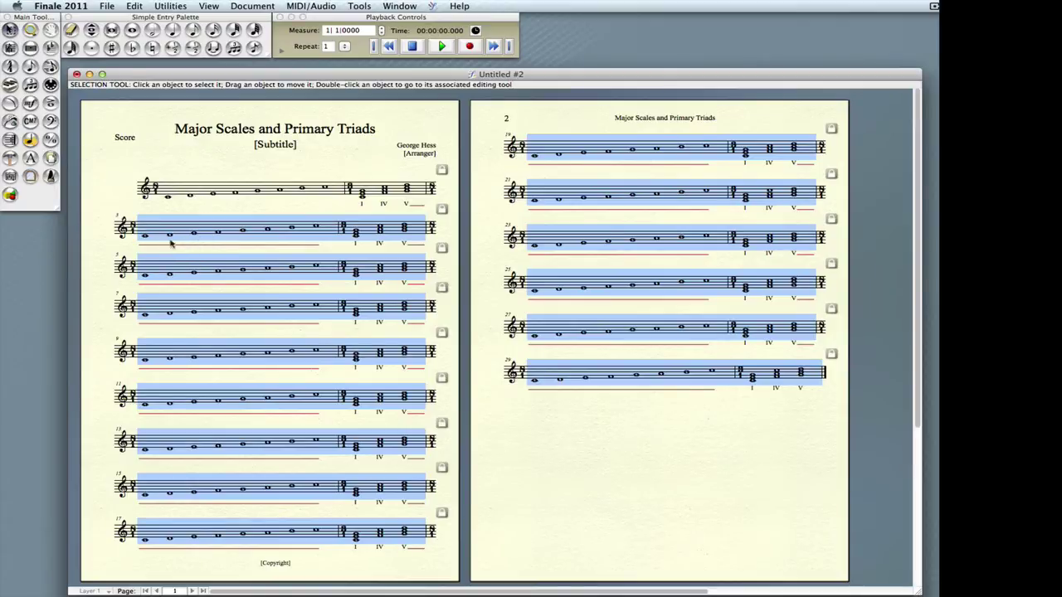
- Give the second staff's scale and triad measures an F major key signature
click(201, 212)
click(145, 235)
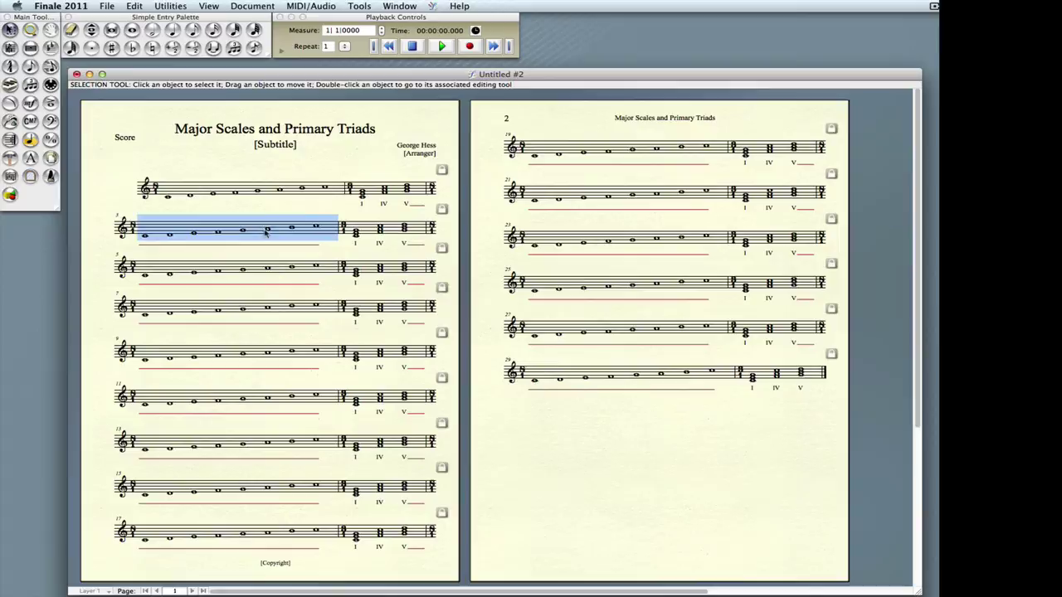
shift+click(419, 233)
right_click(213, 232)
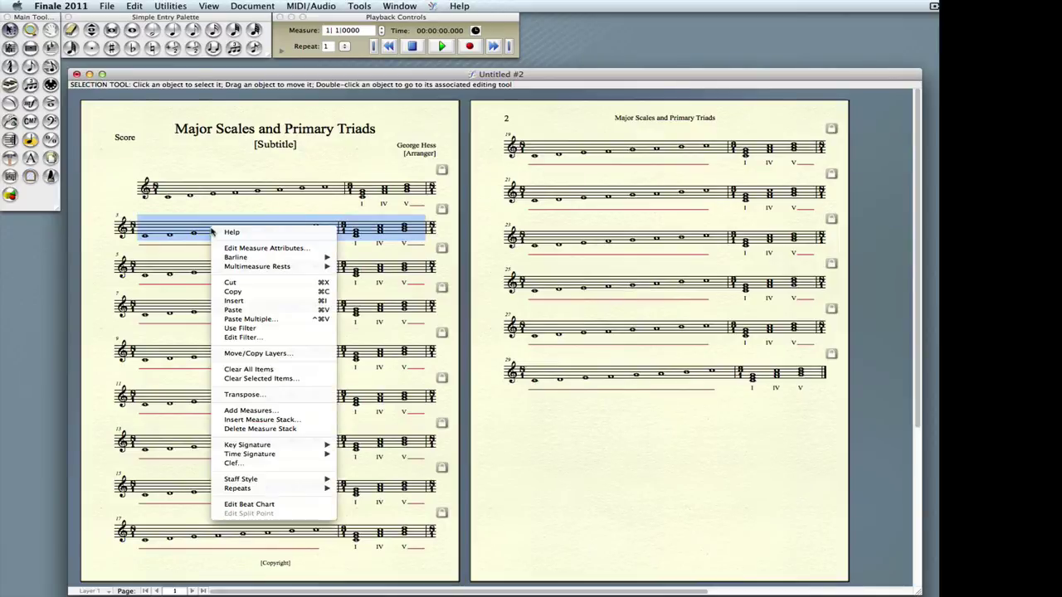
mouse_move(261, 456)
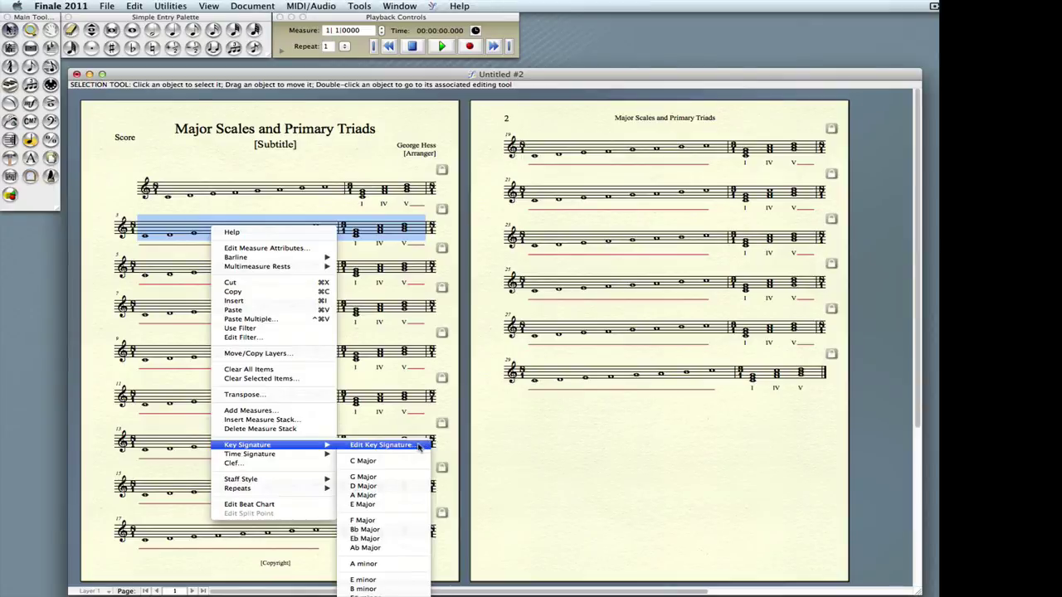
click(410, 521)
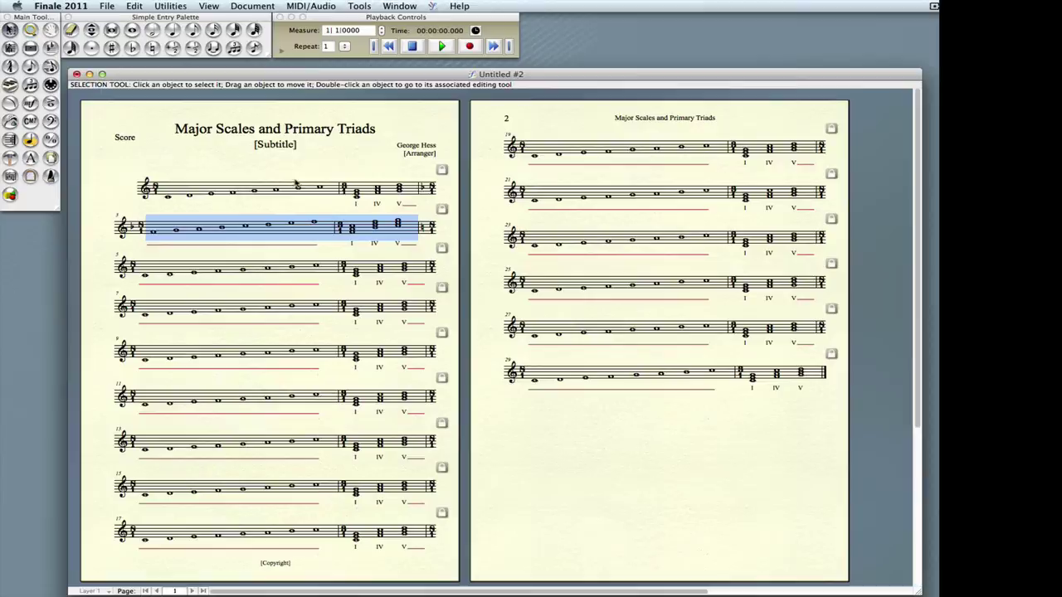
click(253, 7)
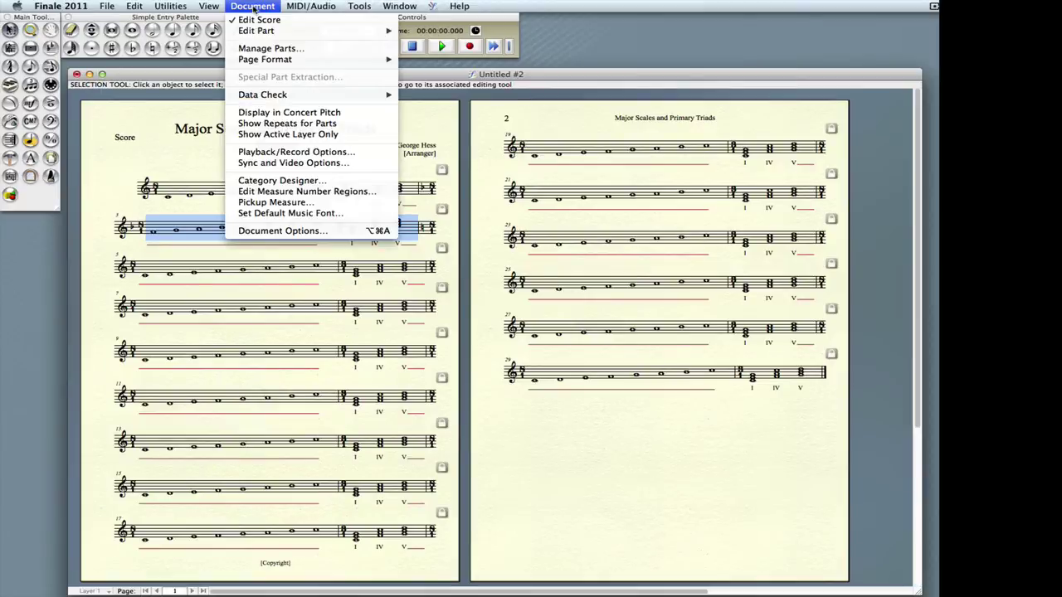
- Turn off Cancel Outgoing and courtesy key signatures in Document Options and apply
click(271, 231)
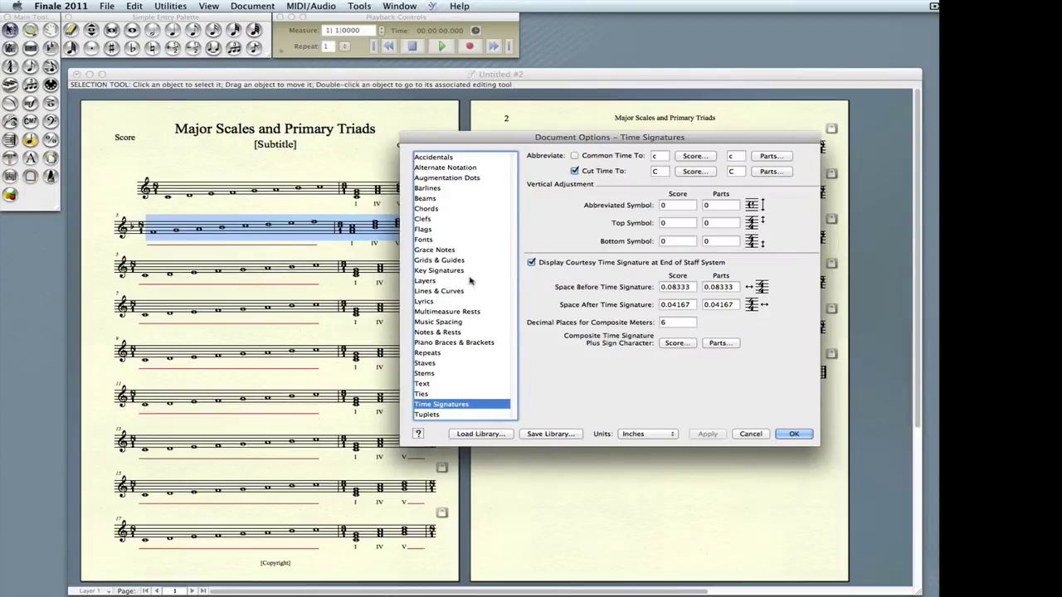
click(448, 271)
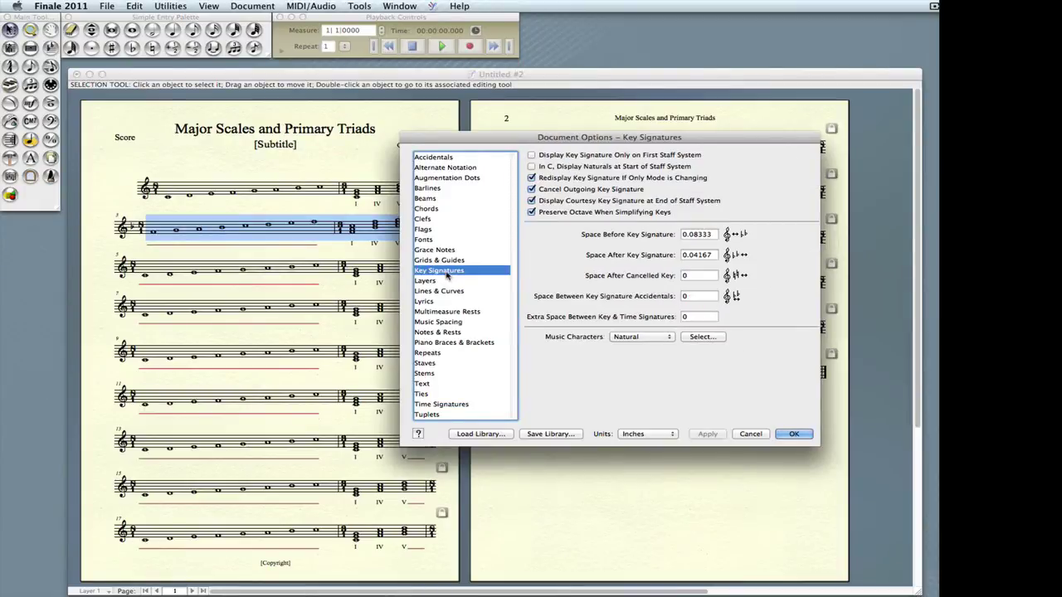
click(531, 189)
click(531, 201)
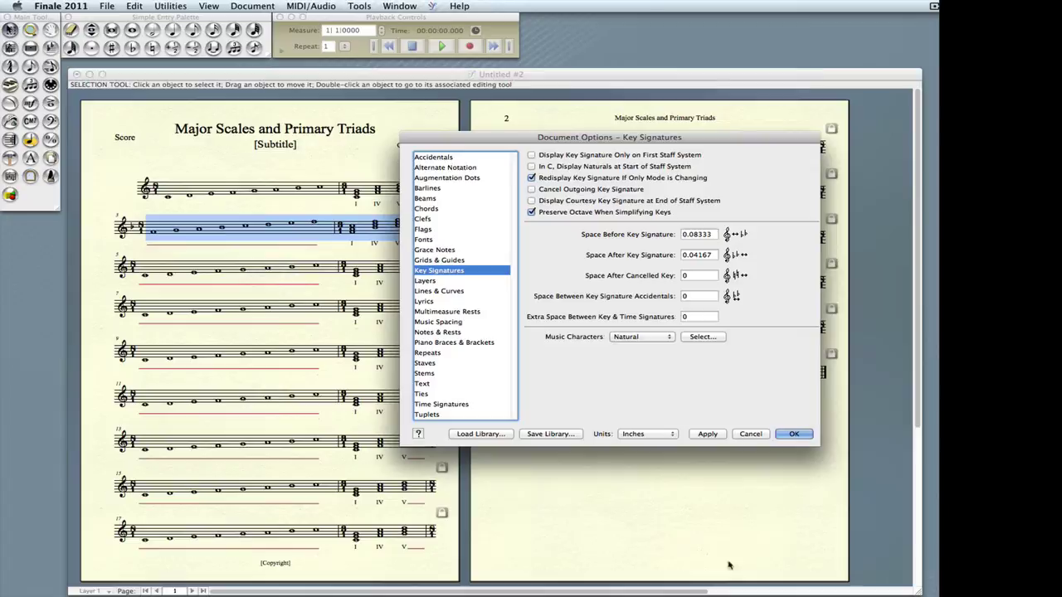
click(707, 433)
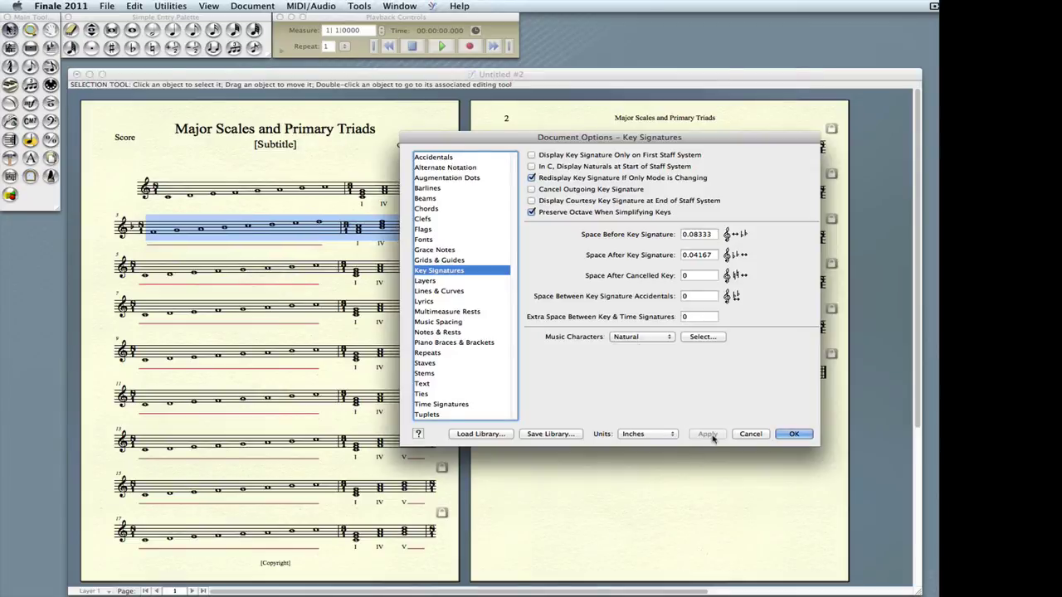
- Turn off courtesy time signatures and apply the change
drag(517, 137, 609, 137)
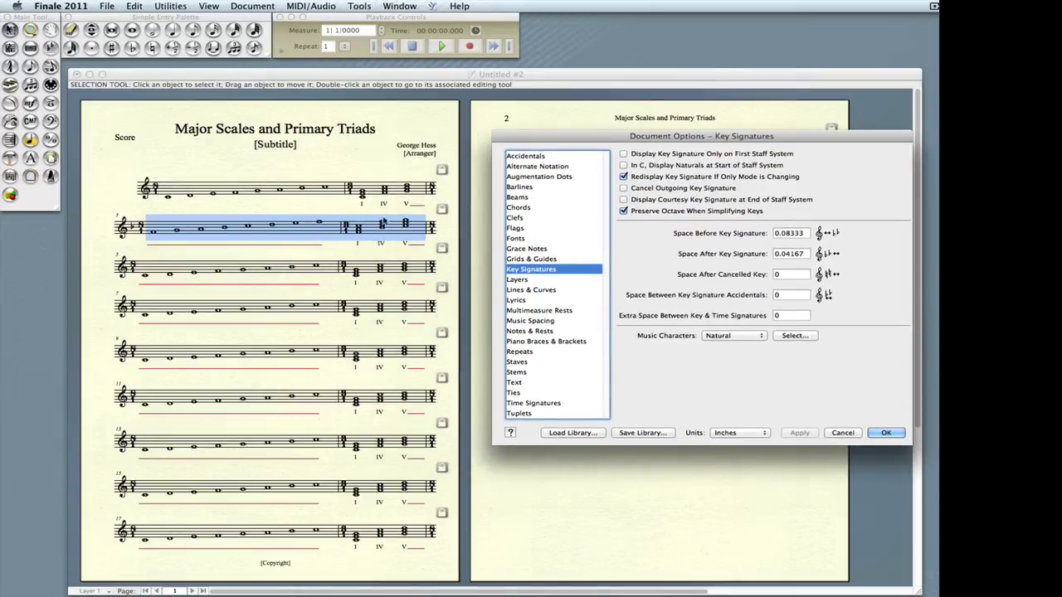
click(535, 403)
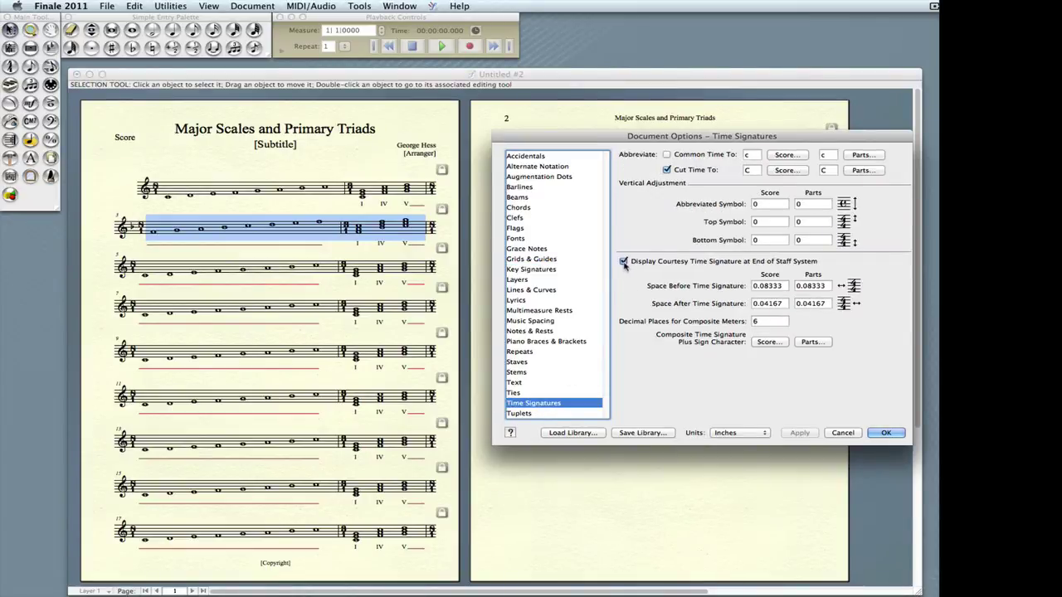
click(622, 261)
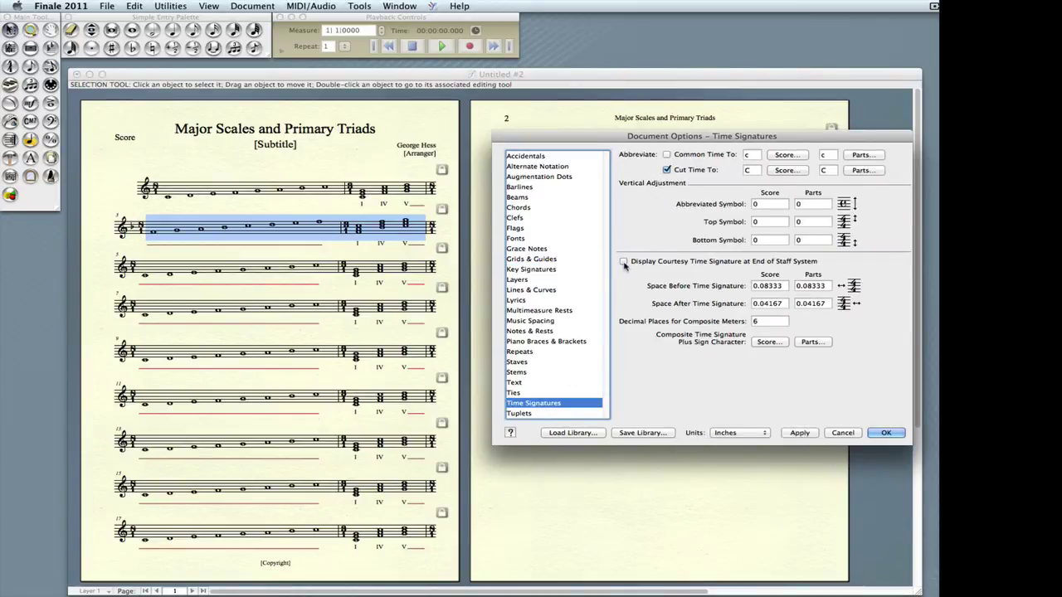
click(798, 433)
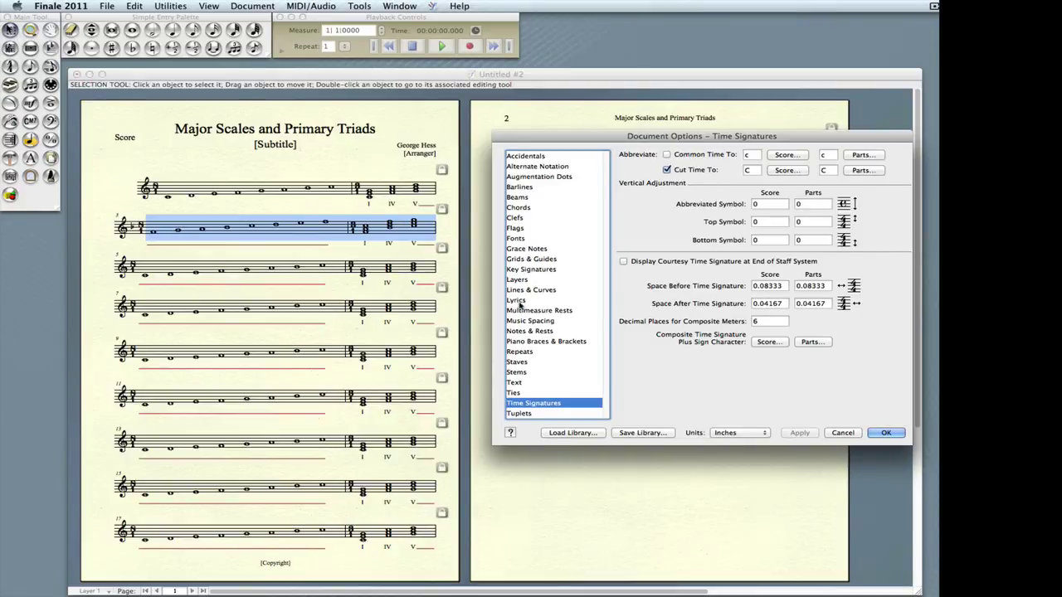
- Turn off smart word extensions in the lyrics document options and close the dialog
click(517, 300)
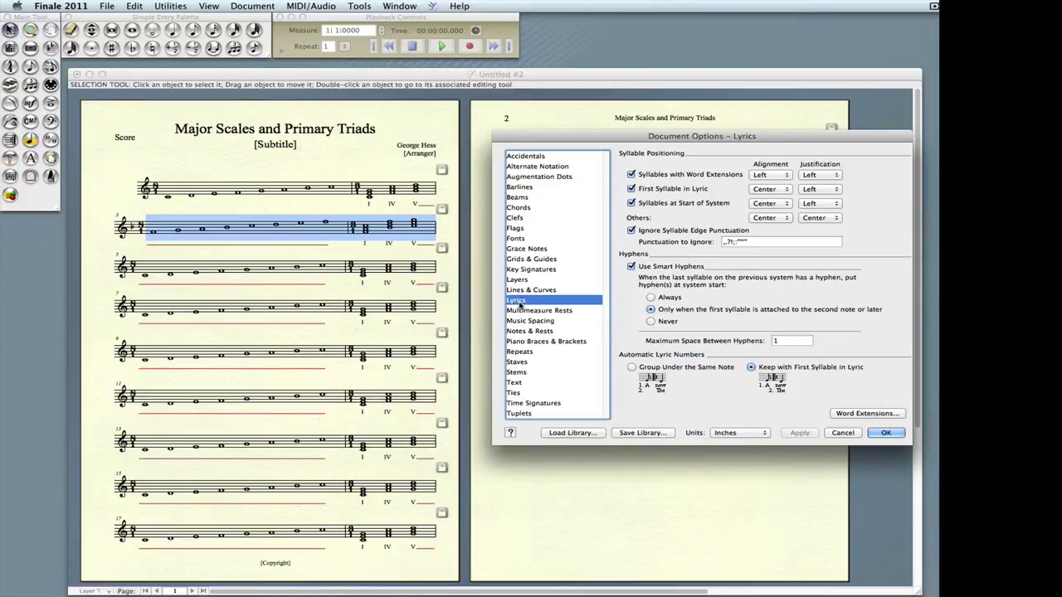
click(867, 413)
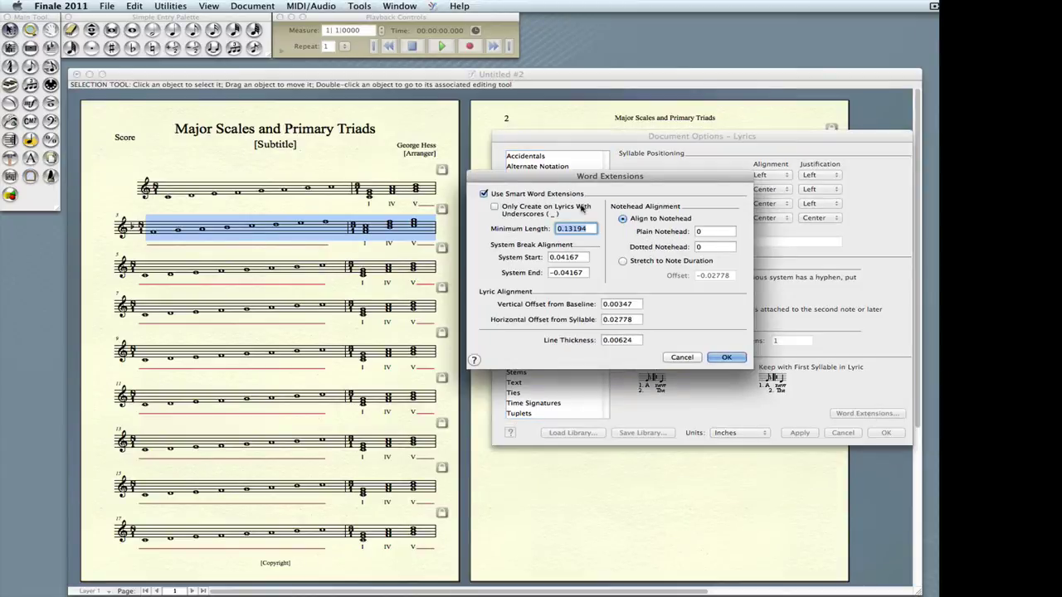
click(483, 194)
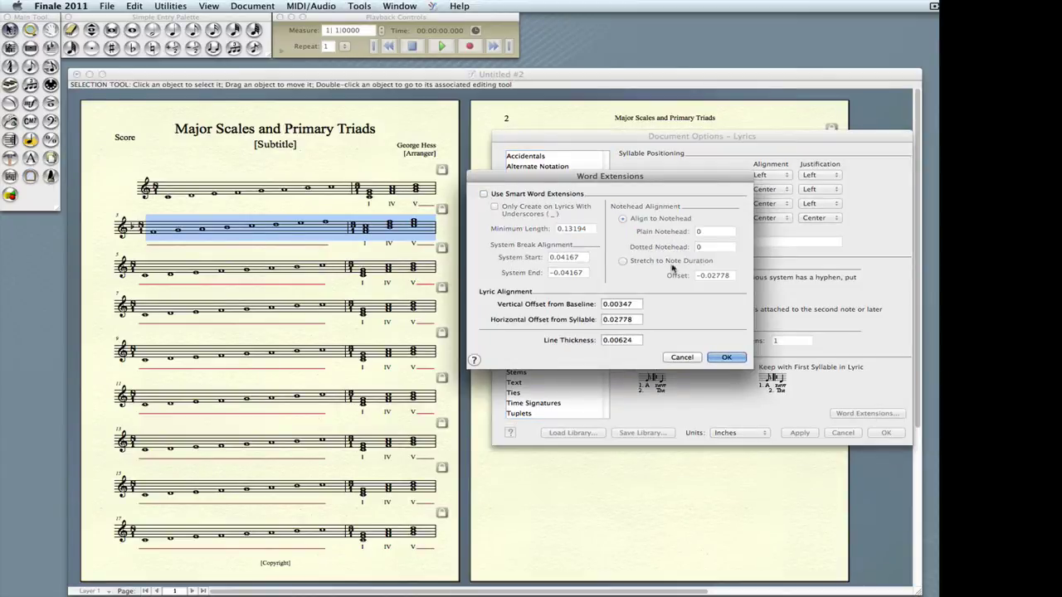
click(727, 358)
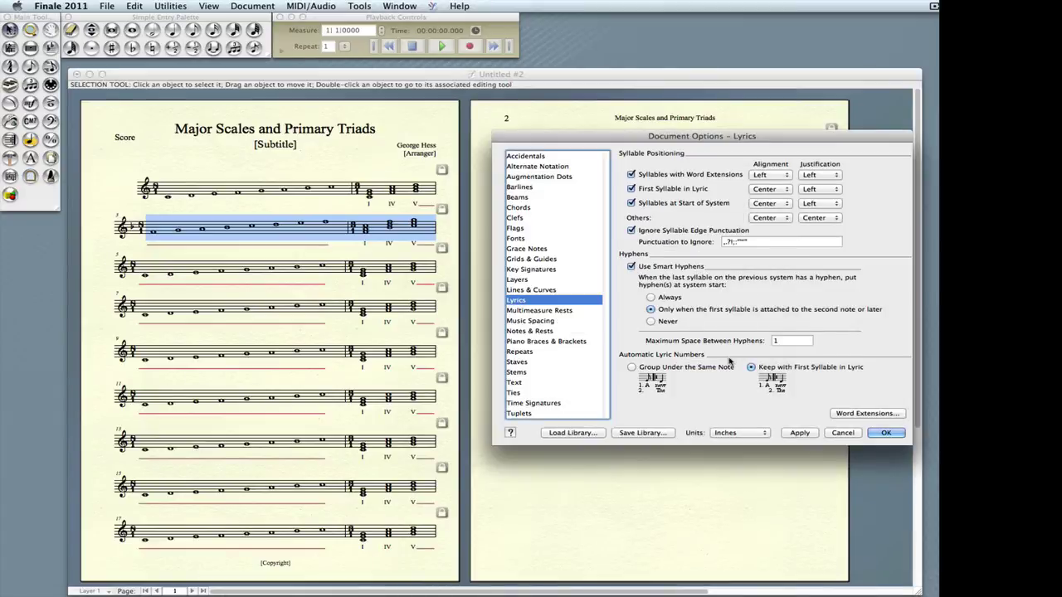
click(798, 434)
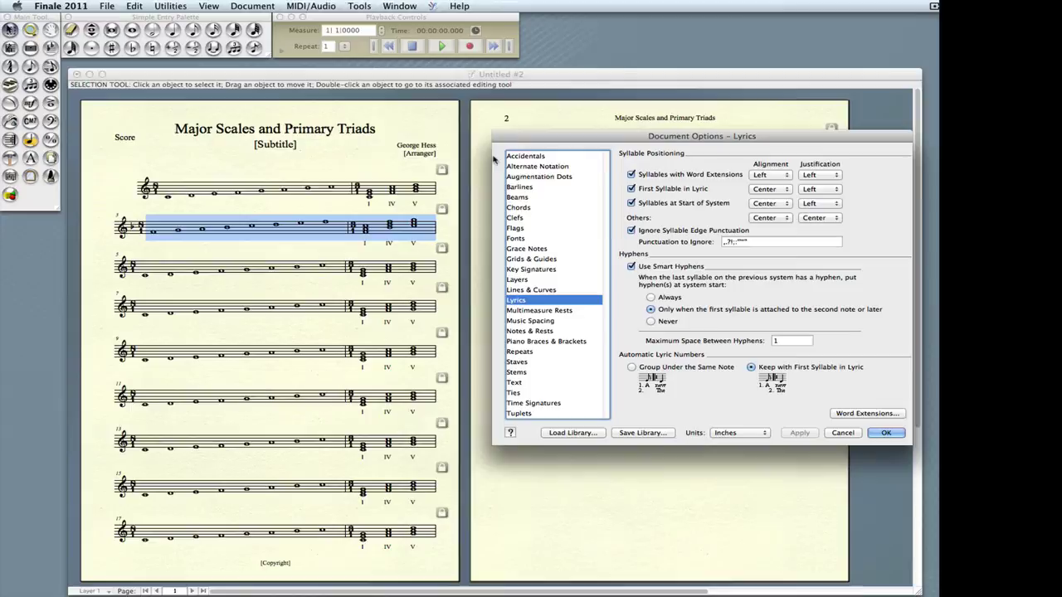
click(885, 433)
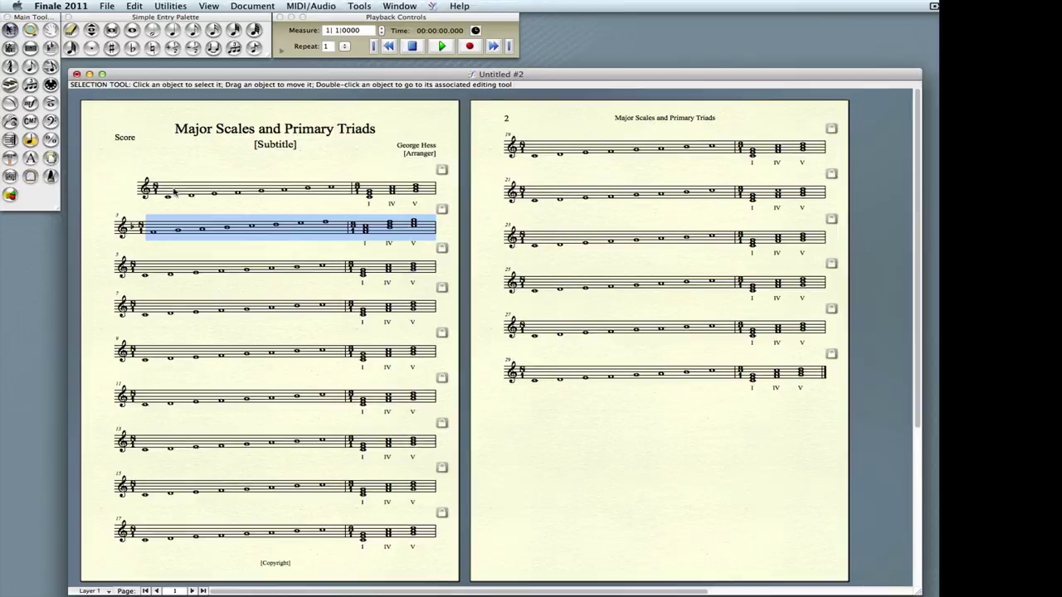
- Uncheck Time Signatures in staff 1's Staff Attributes, then go back to the Selection Tool
click(10, 47)
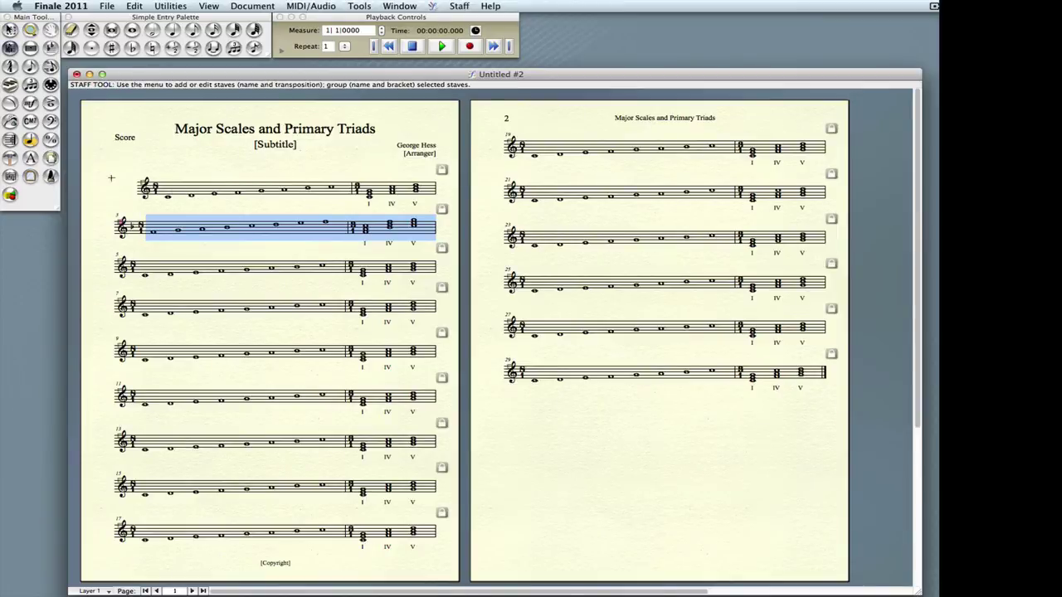
double_click(176, 190)
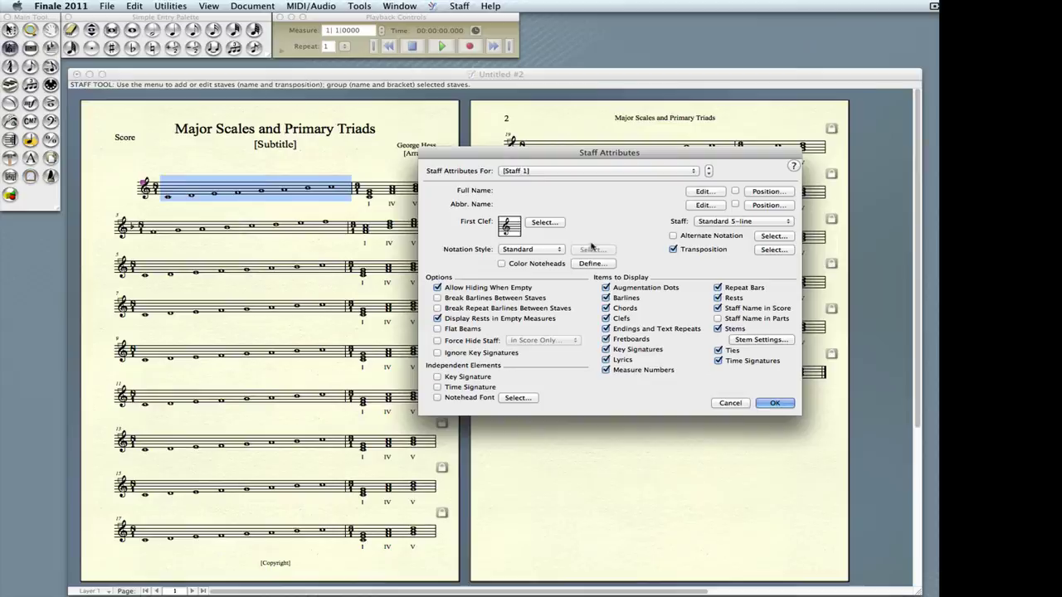
click(718, 361)
click(769, 405)
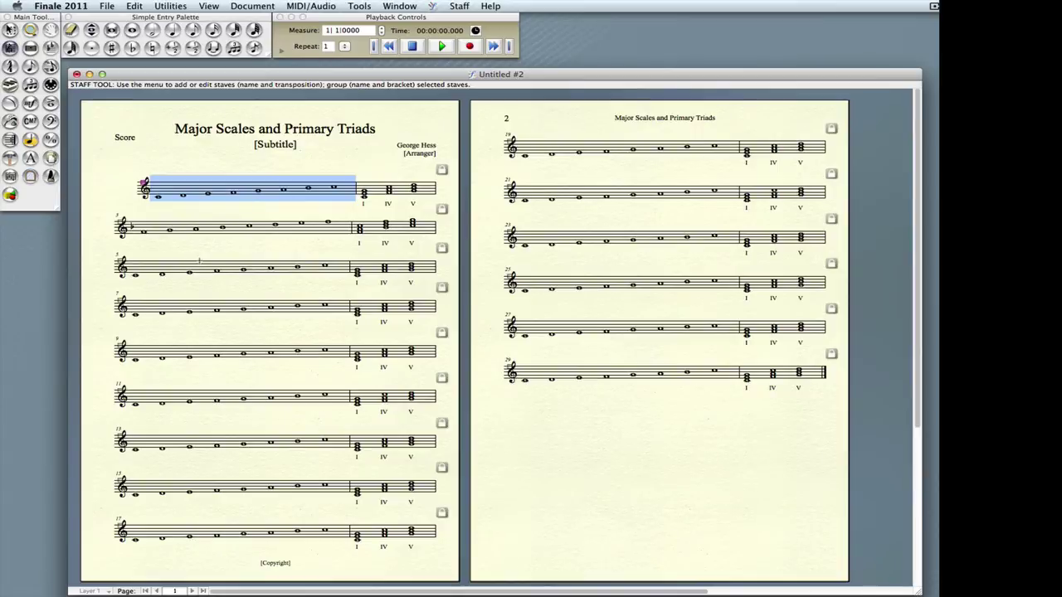
key(Escape)
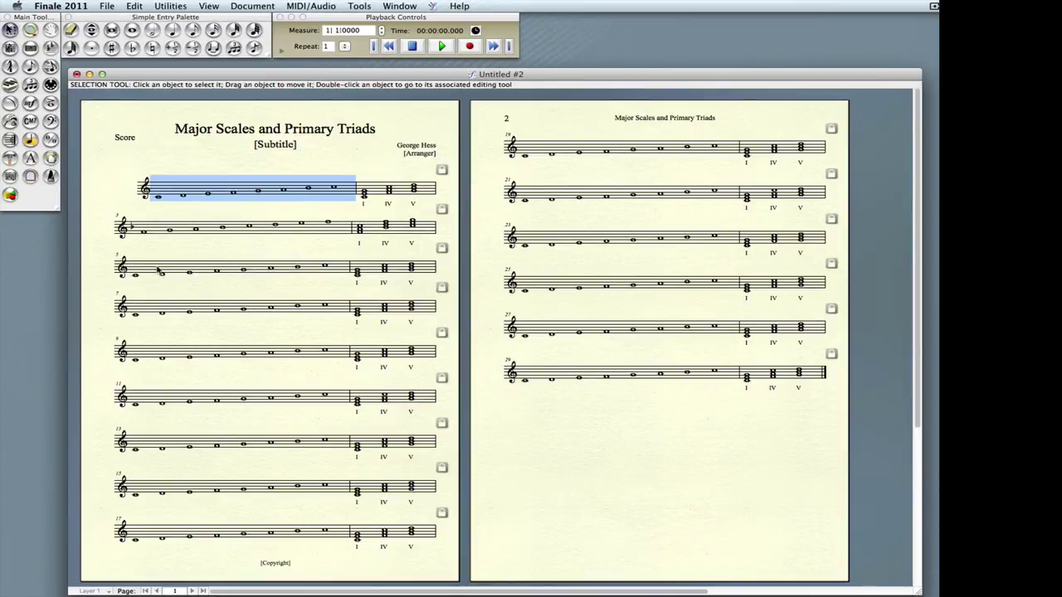
- Give measures 5–6 a B-flat major key signature
click(159, 271)
shift+click(431, 271)
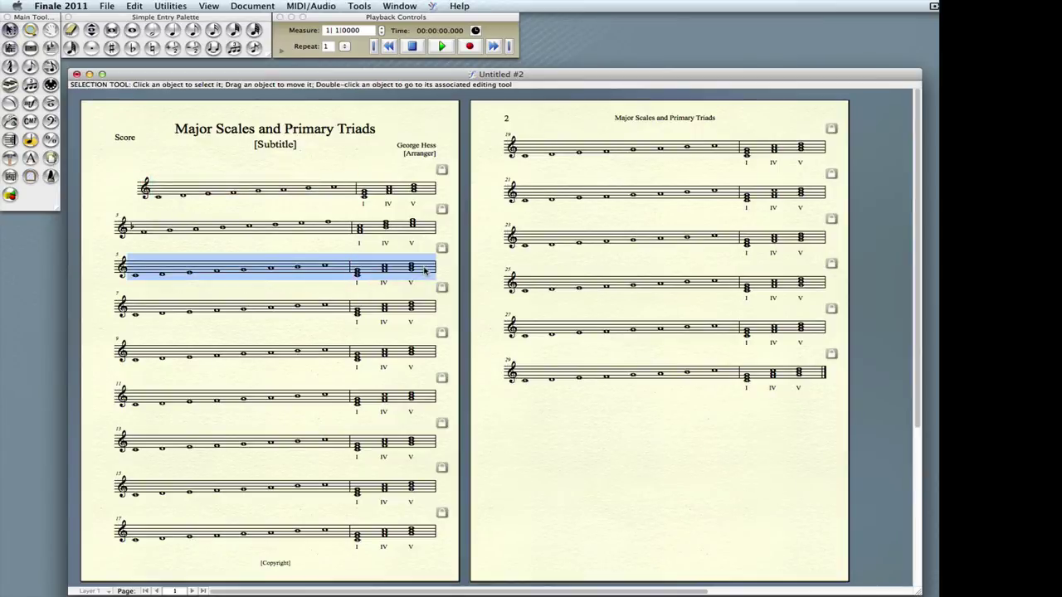
right_click(225, 268)
mouse_move(263, 486)
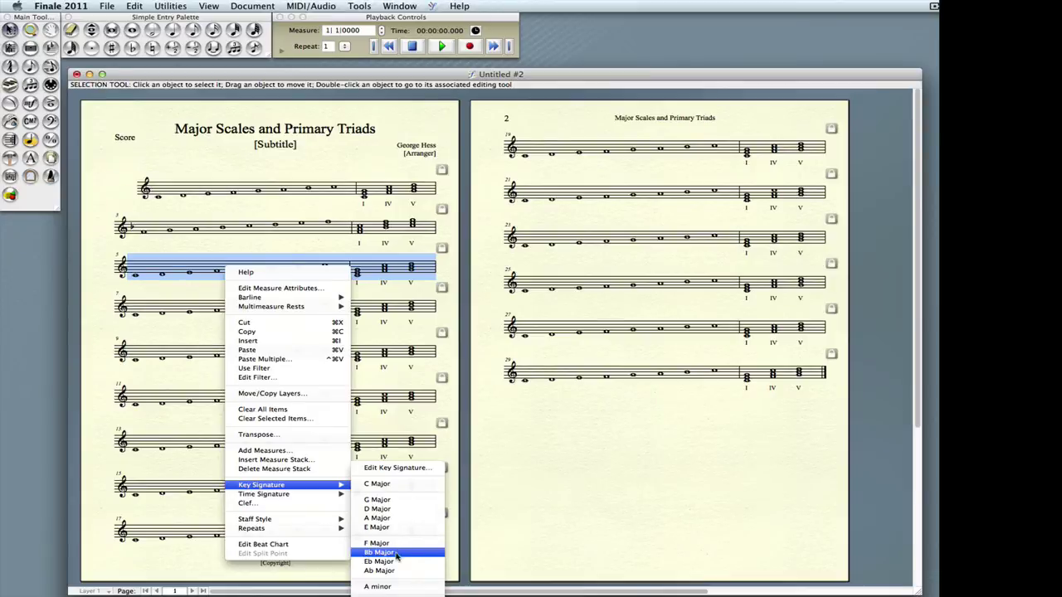
click(396, 554)
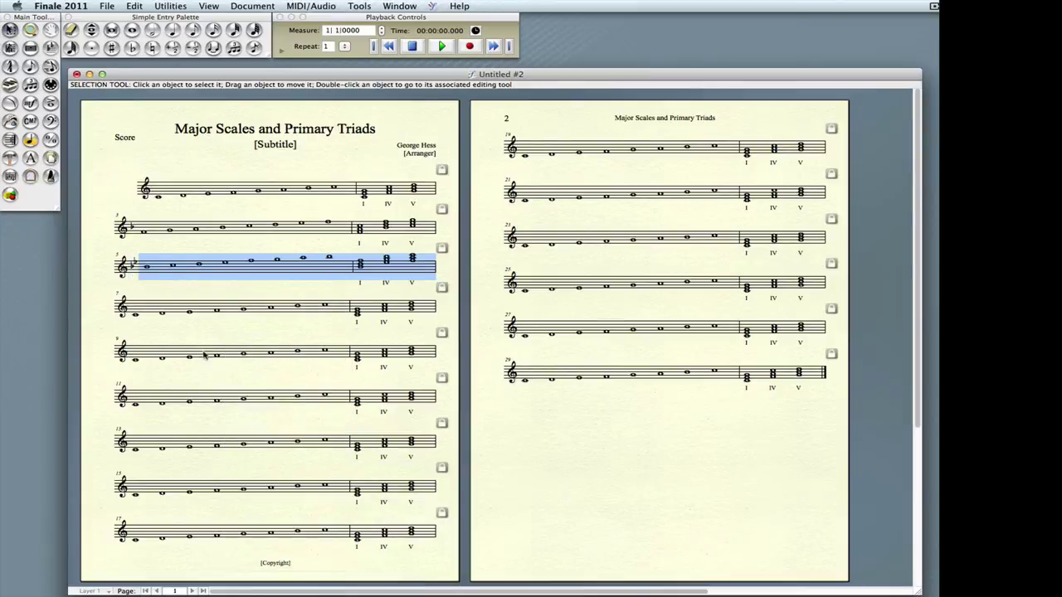
- Give measures 7–8 an E-flat major key signature
click(146, 308)
shift+click(420, 307)
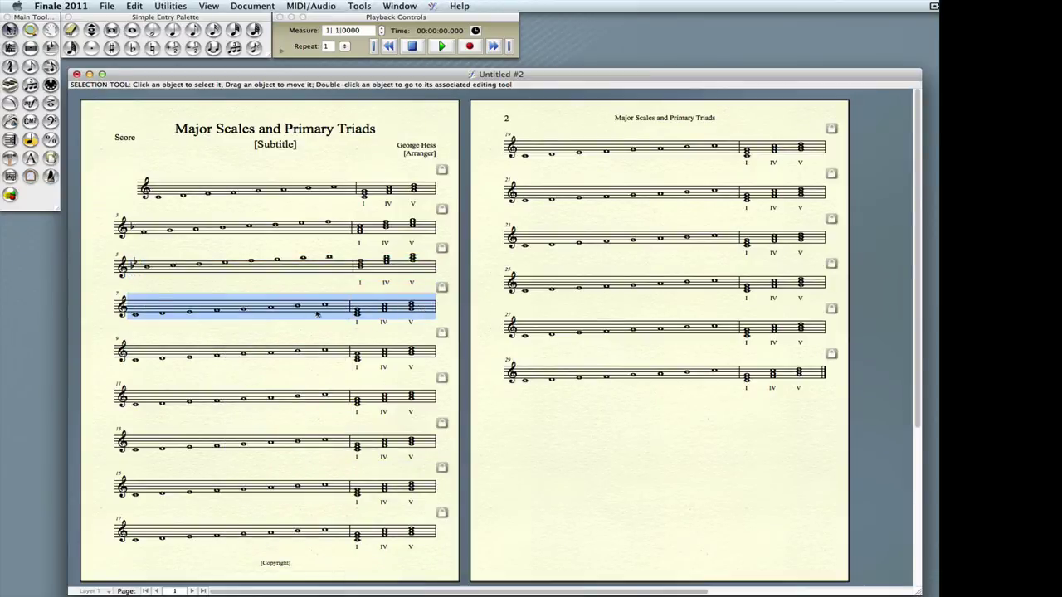
right_click(148, 307)
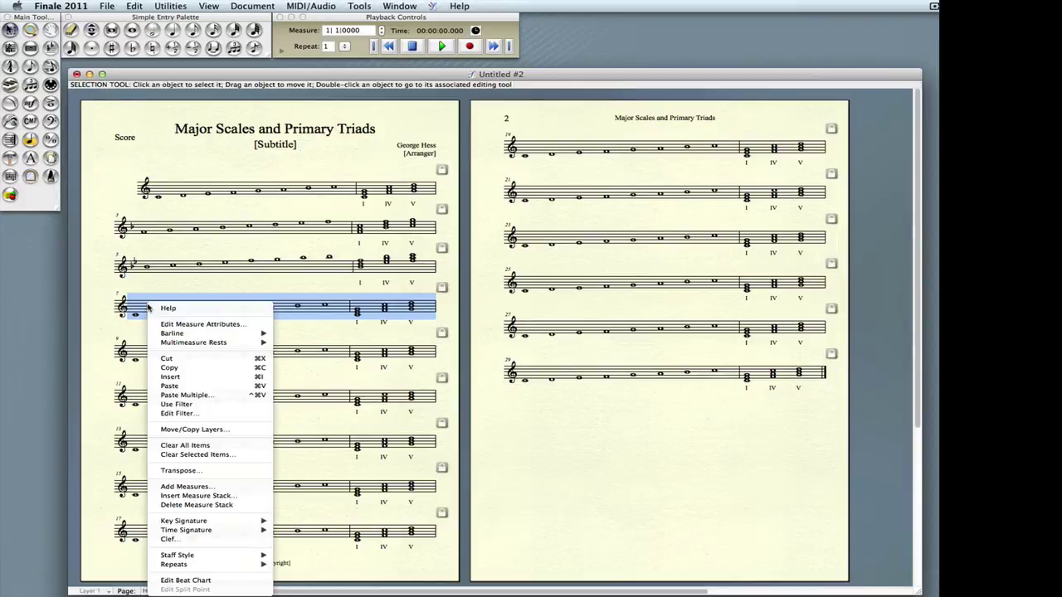
mouse_move(264, 521)
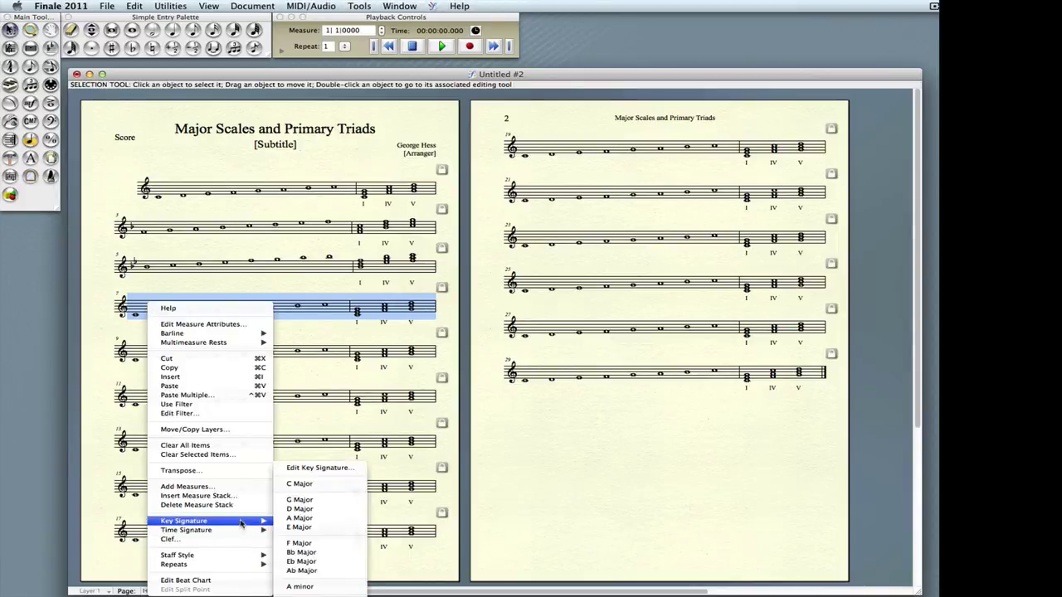
click(301, 562)
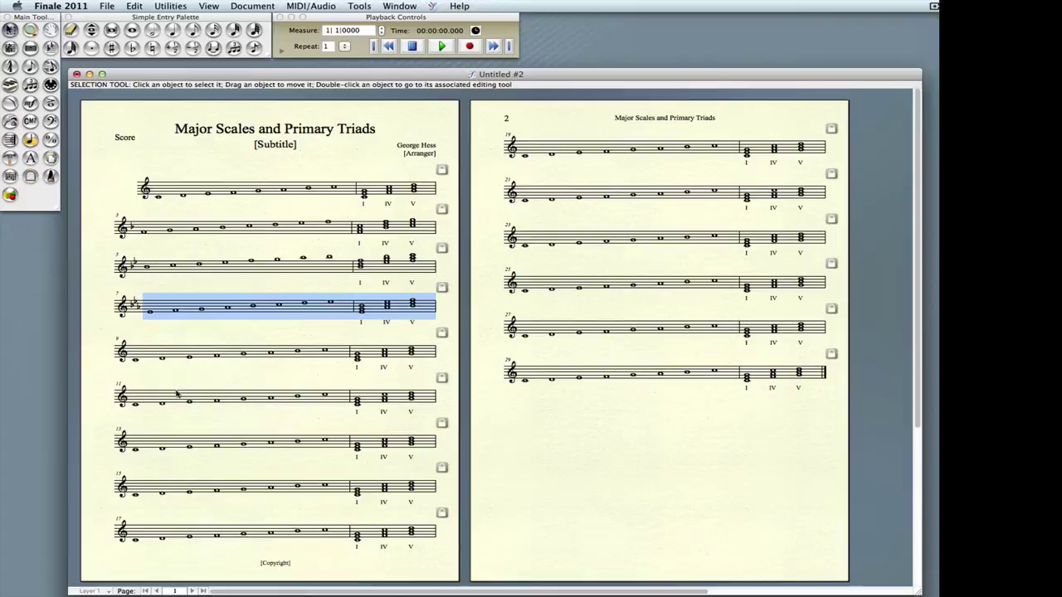
- Give measures 9–10 an A-flat major key signature
click(148, 359)
shift+click(422, 356)
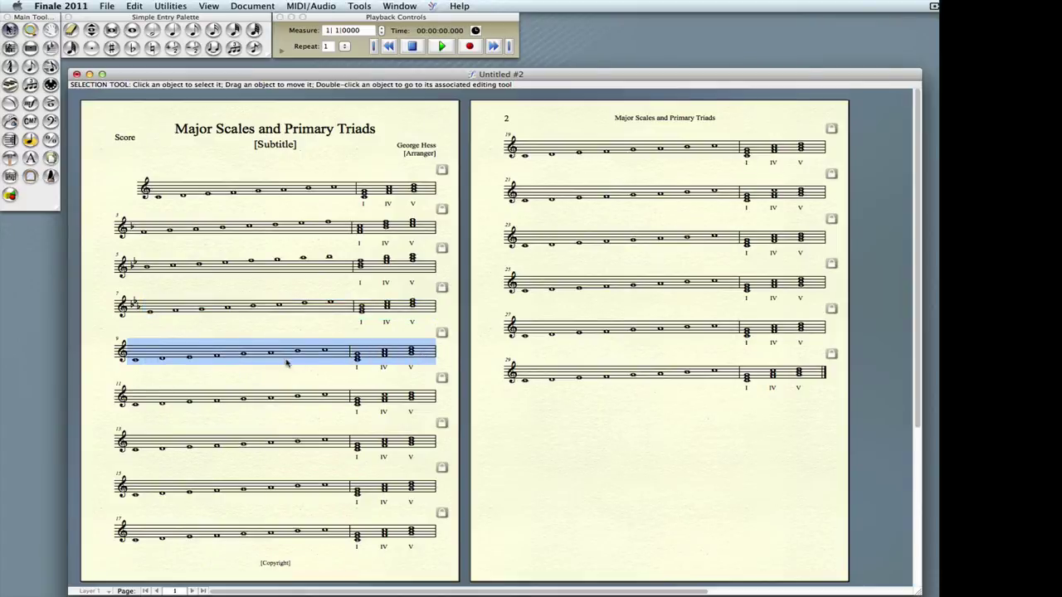
right_click(264, 360)
mouse_move(332, 574)
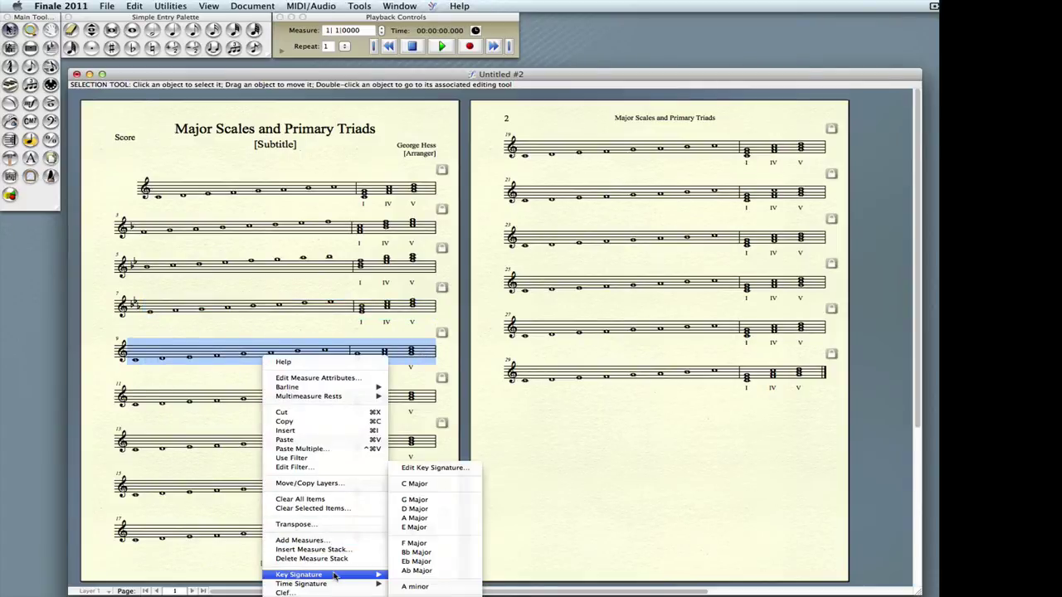
click(436, 571)
- Select measures 11–12 and open Edit Key Signature for them
click(149, 398)
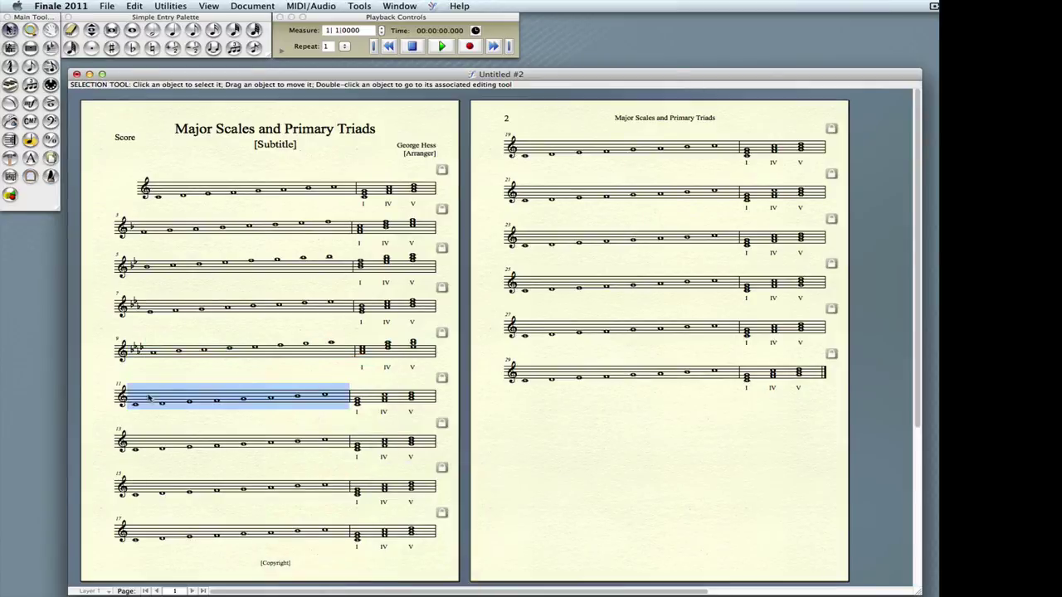
shift+click(423, 399)
right_click(250, 400)
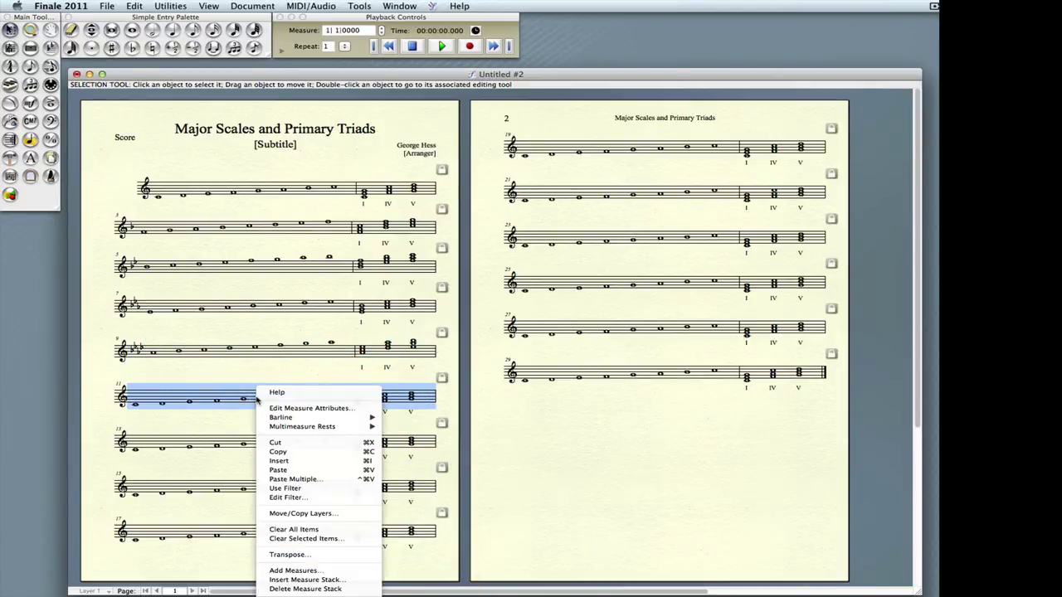
mouse_move(306, 594)
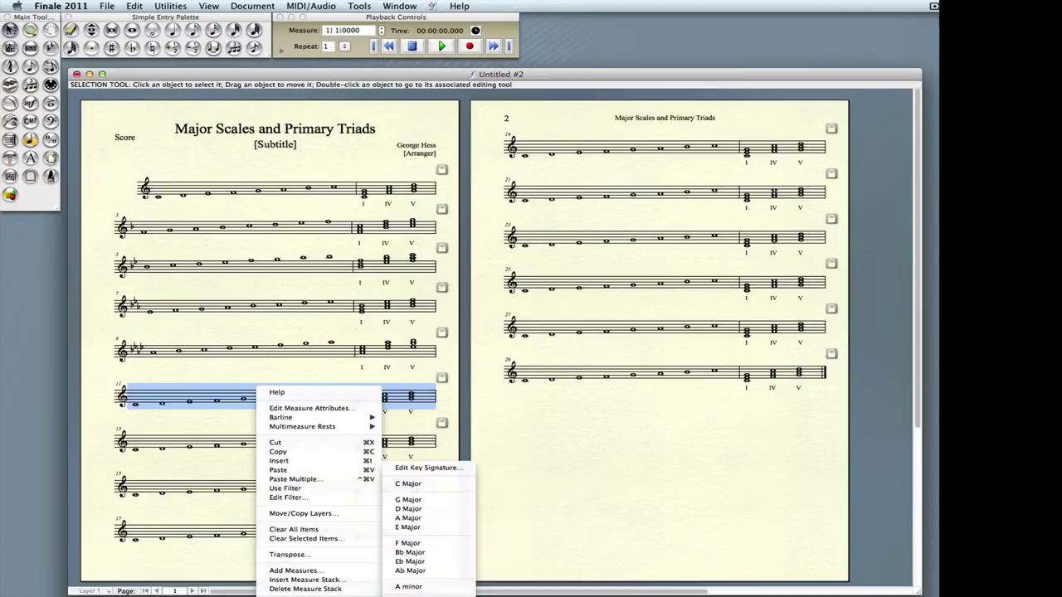
click(429, 468)
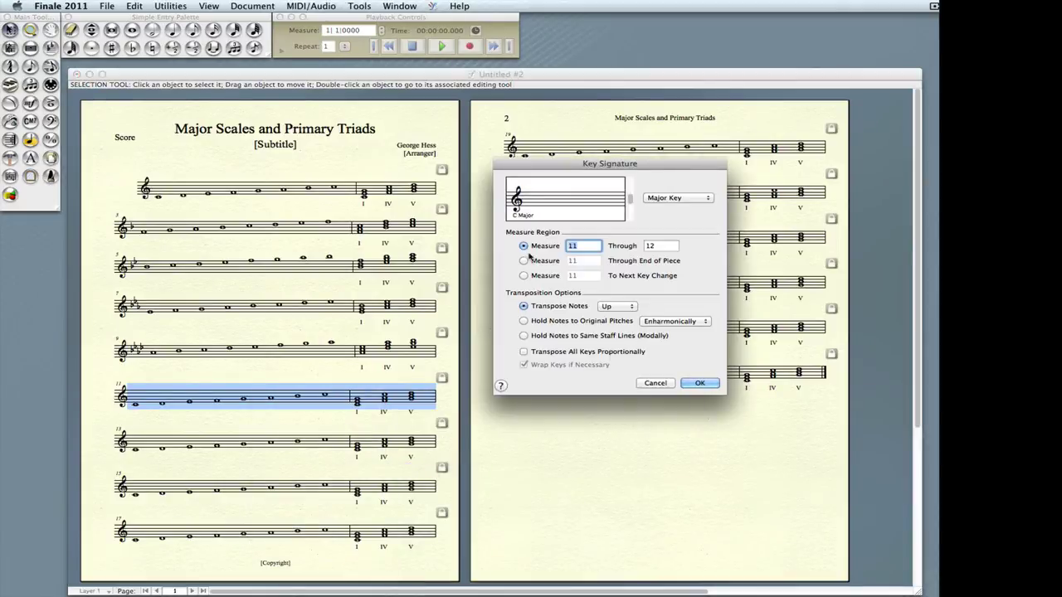
- Set measures 11–12 to D-flat major and measures 13–14 to G-flat major
click(629, 212)
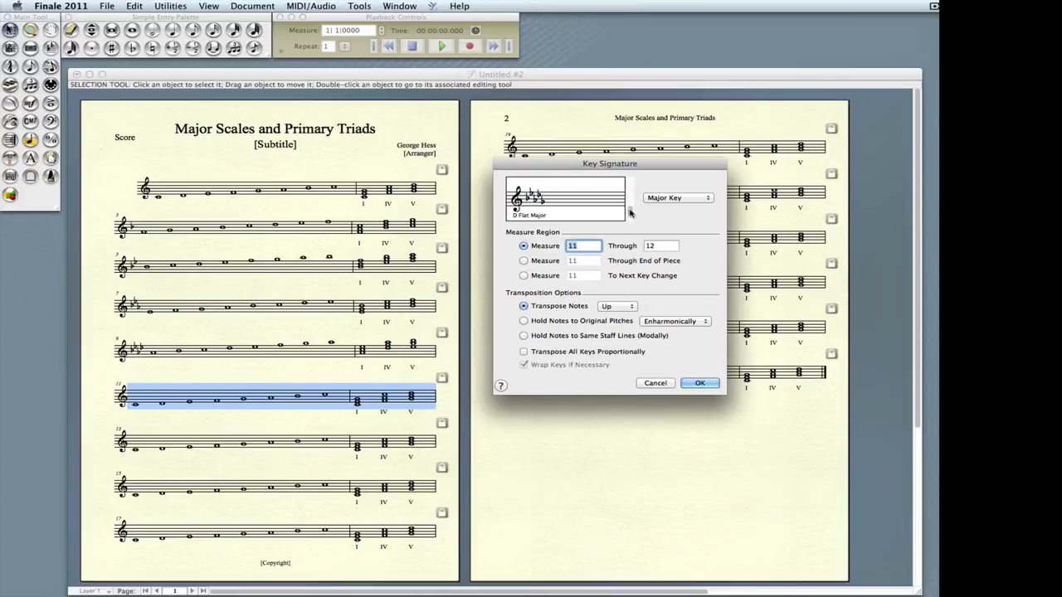
click(700, 383)
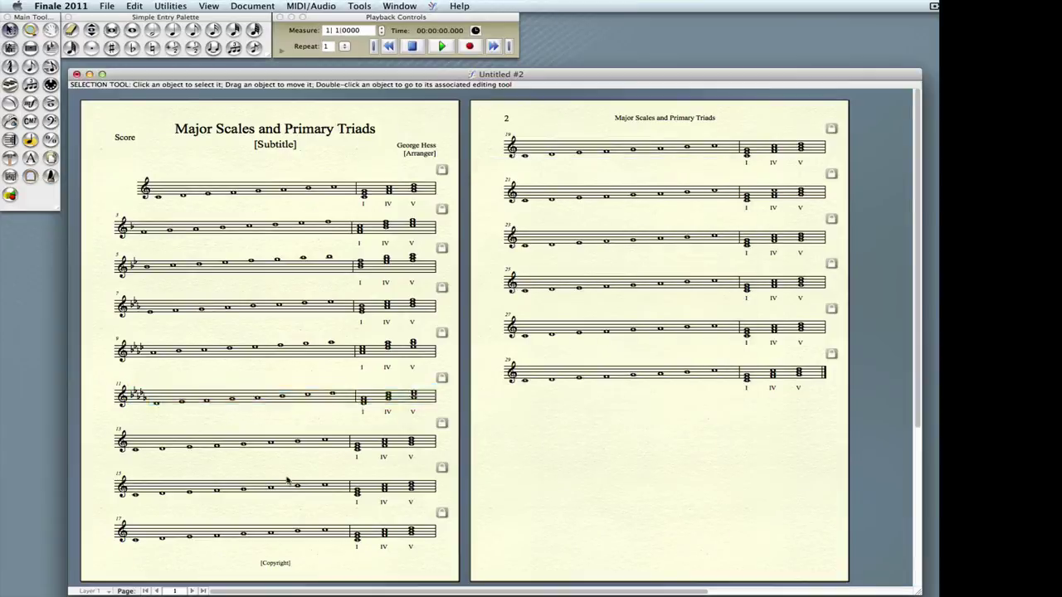
click(145, 446)
shift+click(421, 447)
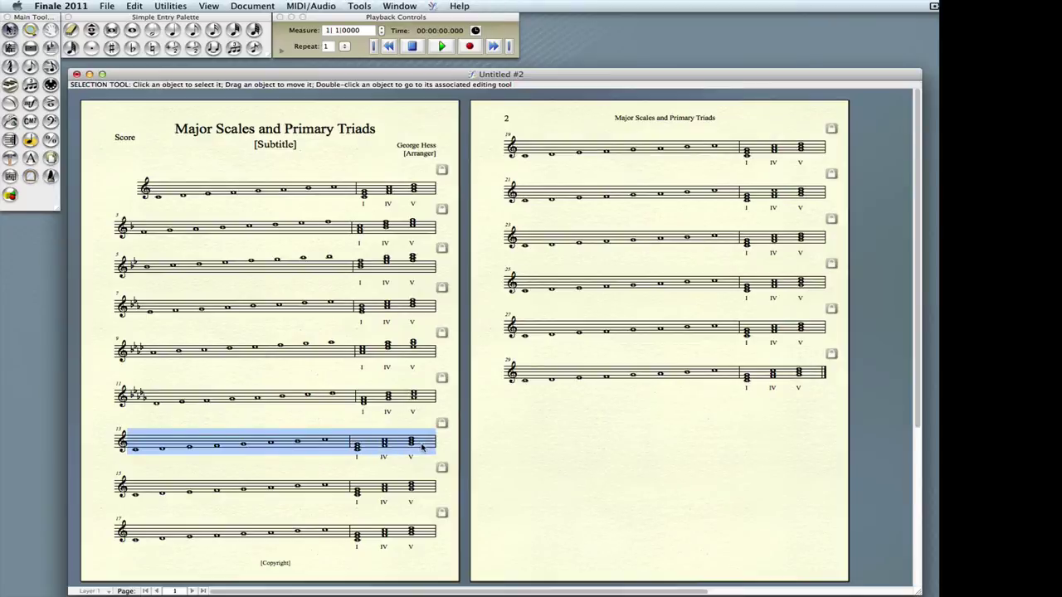
right_click(230, 445)
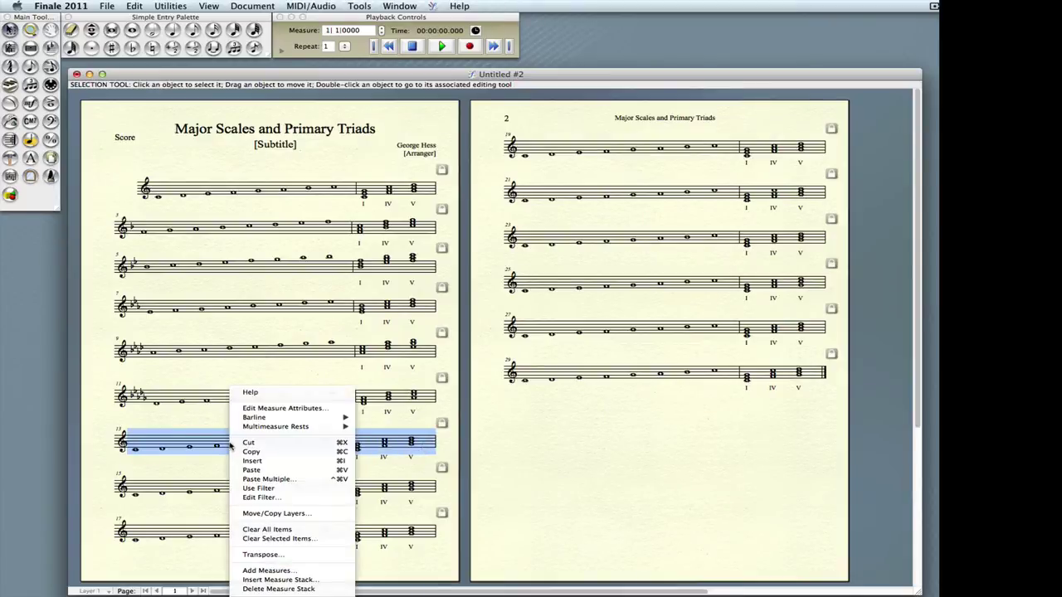
mouse_move(273, 596)
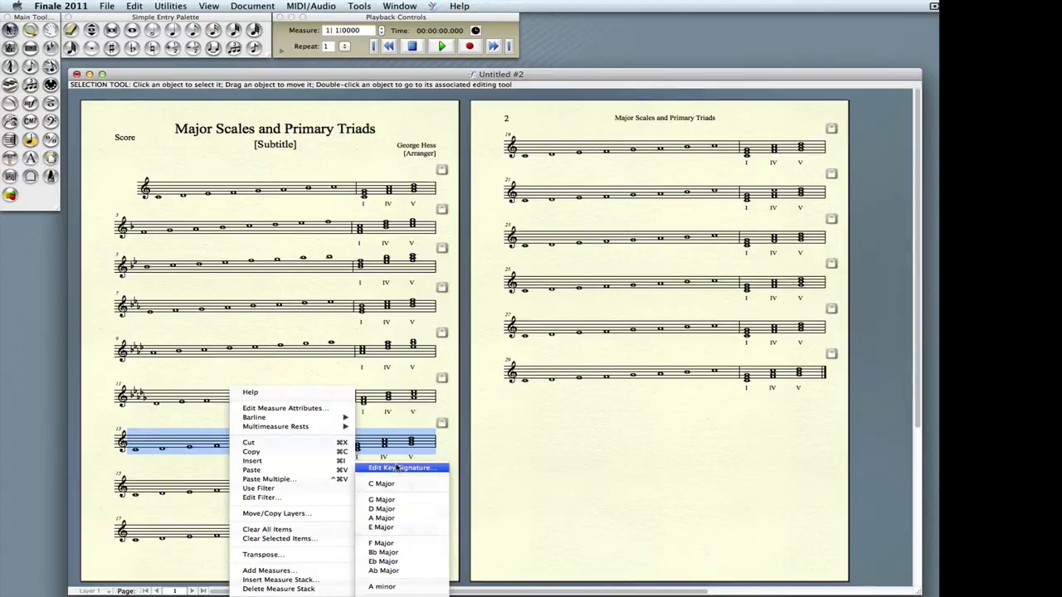
click(398, 468)
click(629, 209)
click(630, 209)
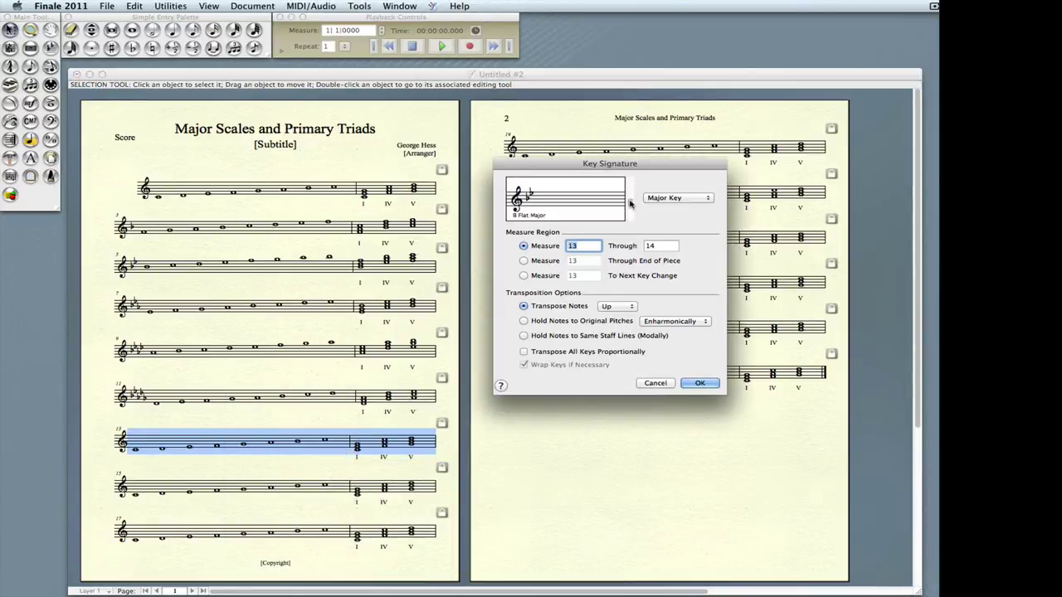
click(630, 209)
click(629, 209)
click(699, 383)
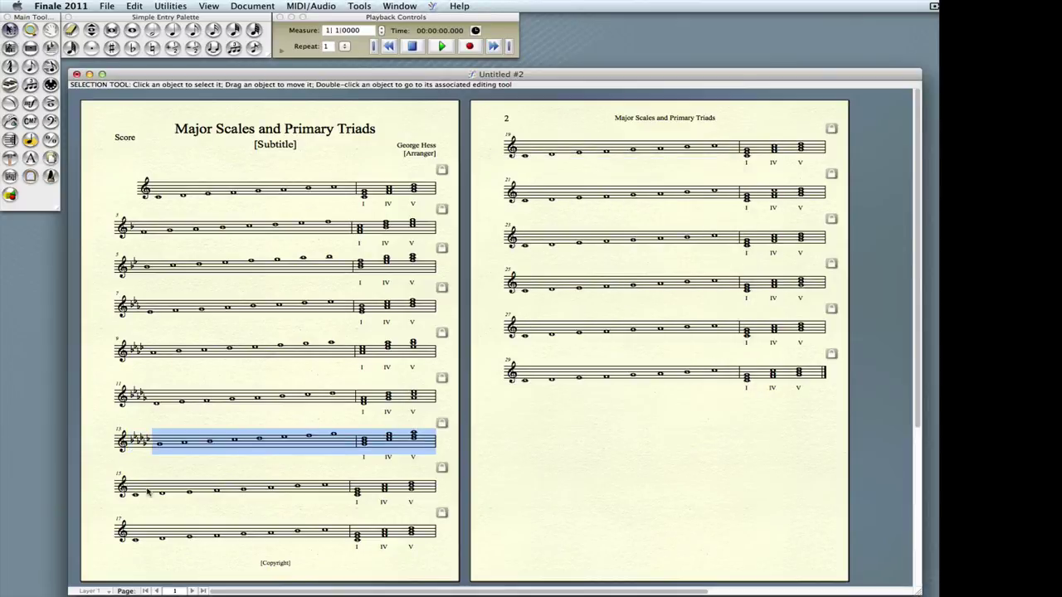
- Set measures 15–16 to C-flat major
drag(147, 492, 323, 486)
drag(421, 487, 421, 487)
right_click(236, 495)
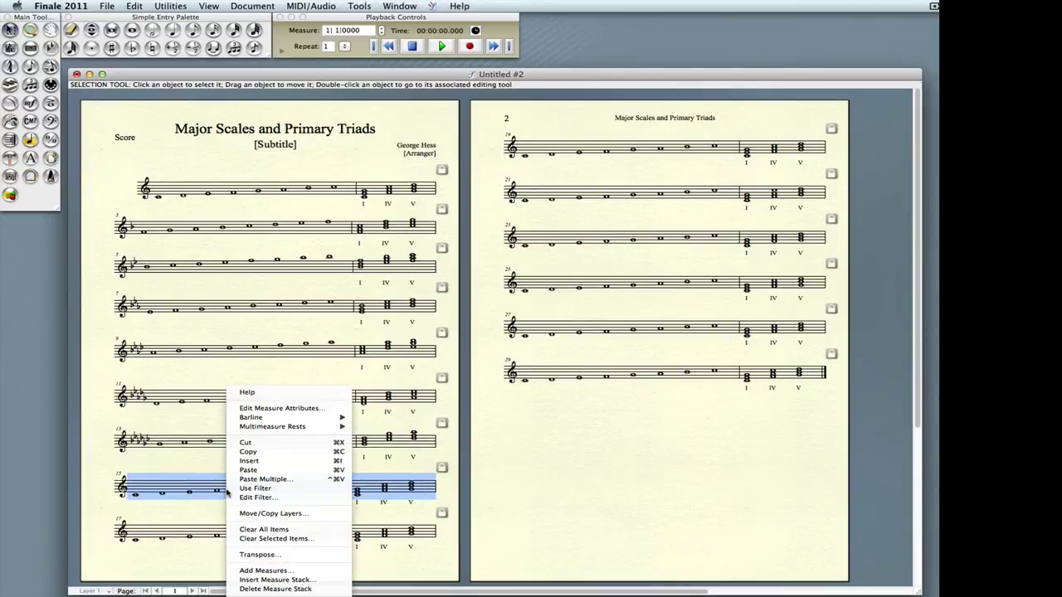
mouse_move(282, 596)
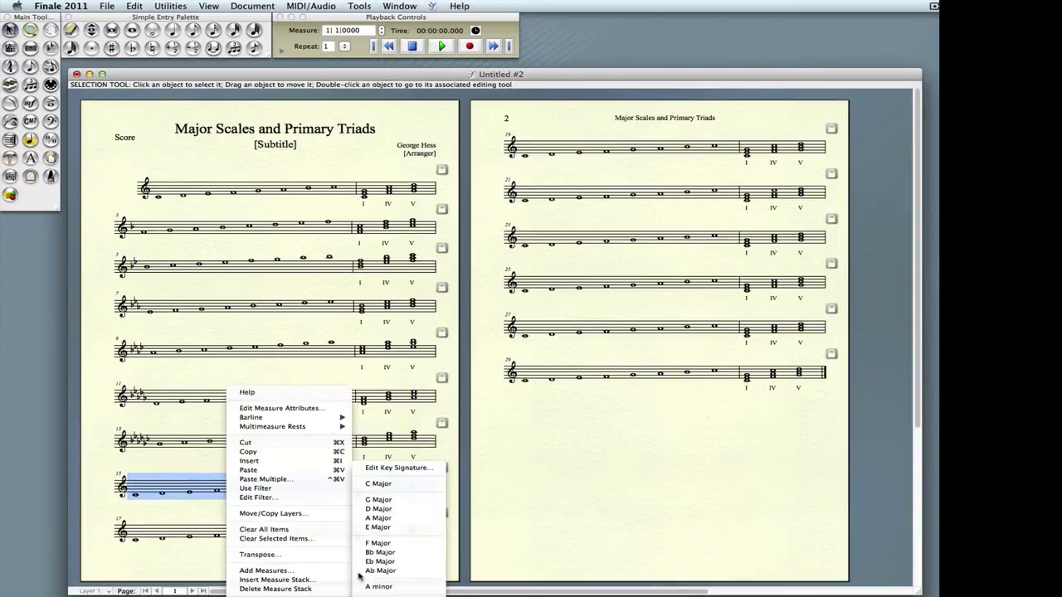
click(390, 467)
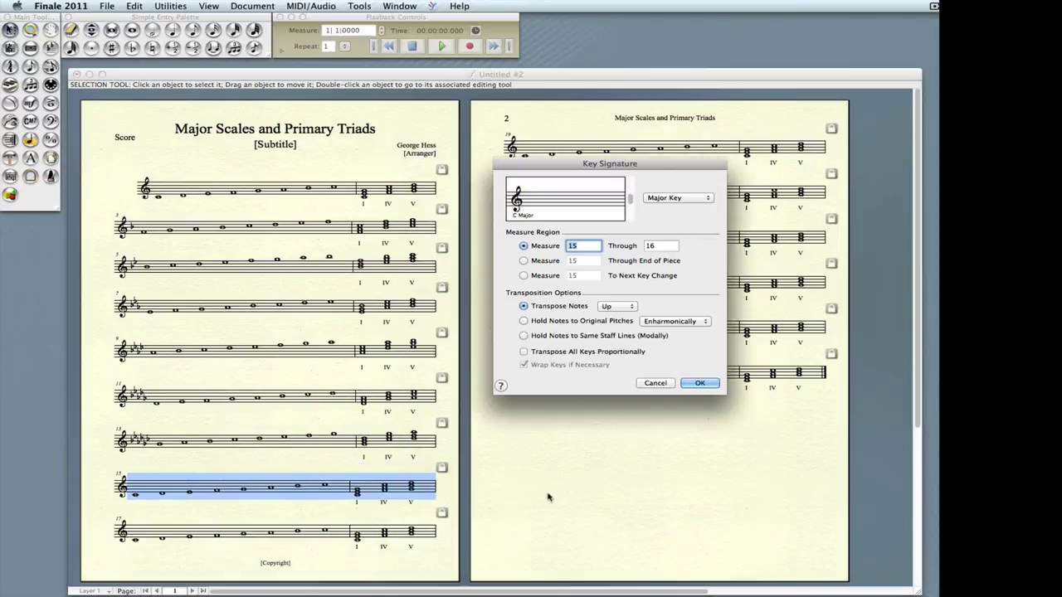
drag(633, 199, 631, 217)
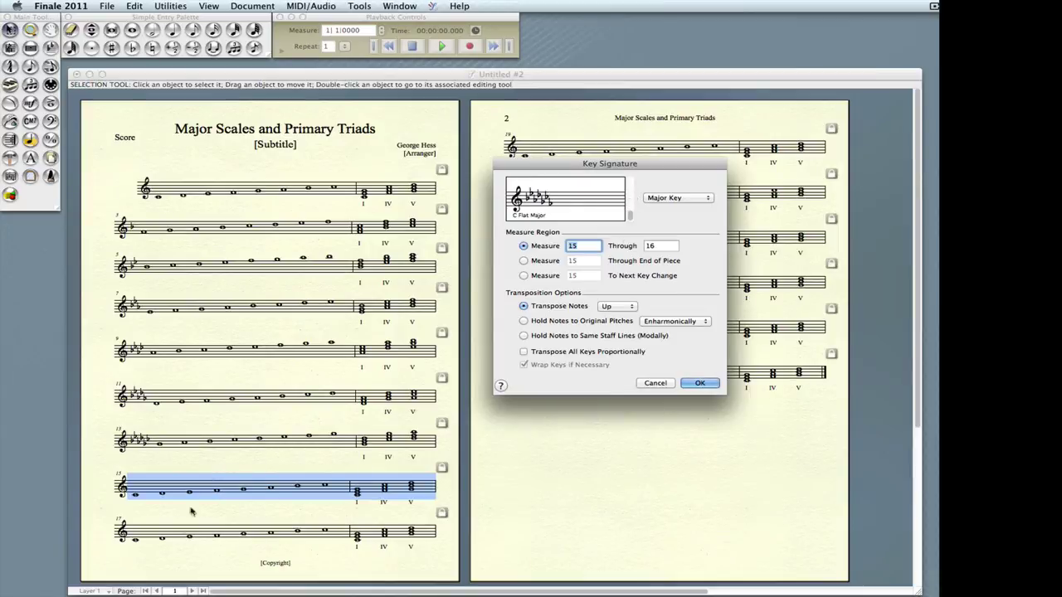
click(698, 383)
- Set measures 17–18 to seven-sharp C-sharp major
drag(150, 539, 344, 543)
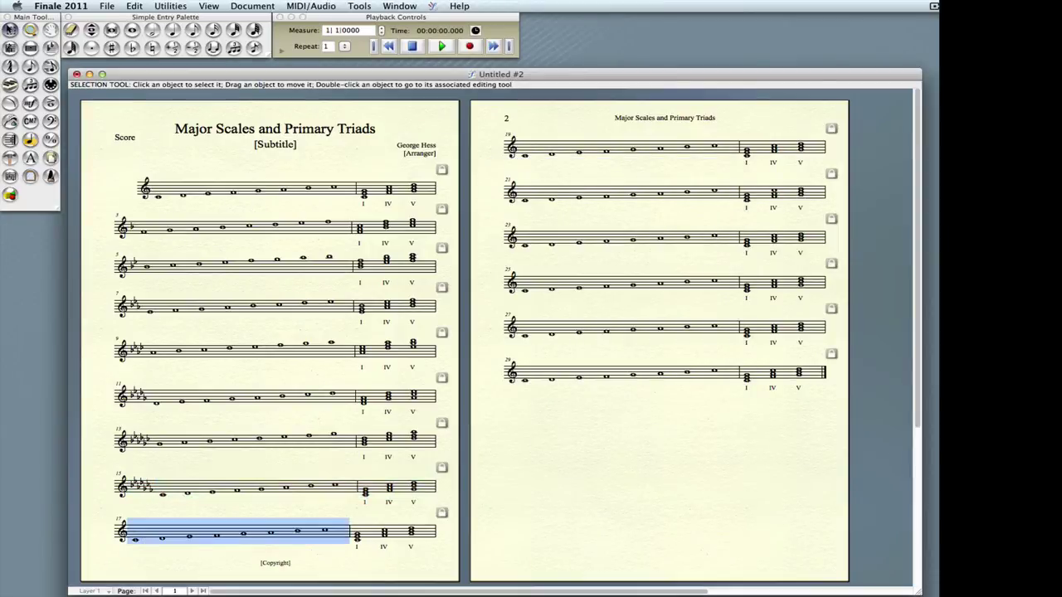
shift+click(373, 545)
right_click(243, 538)
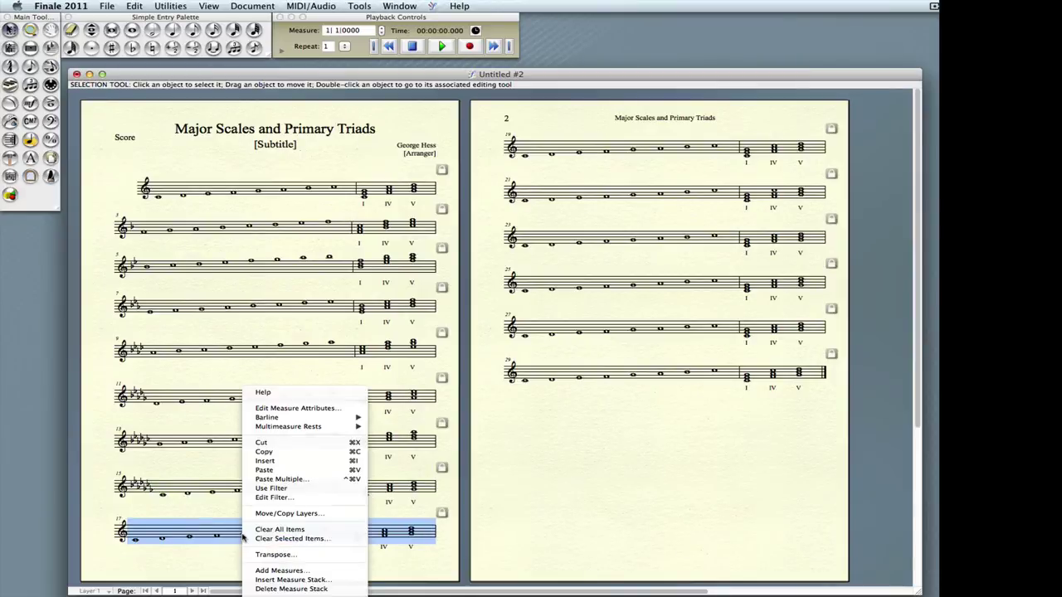
mouse_move(290, 594)
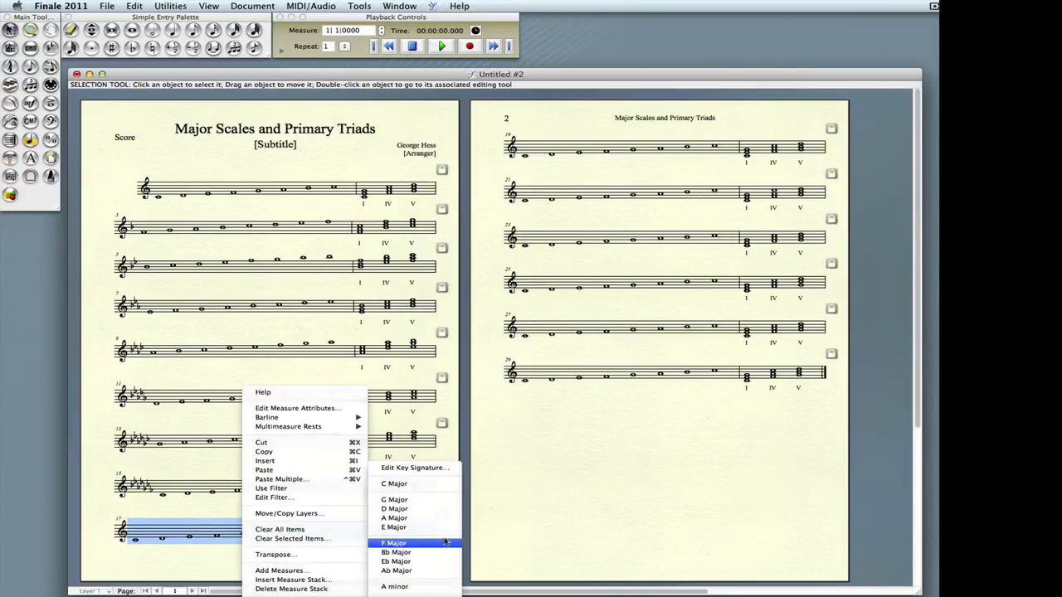
click(415, 468)
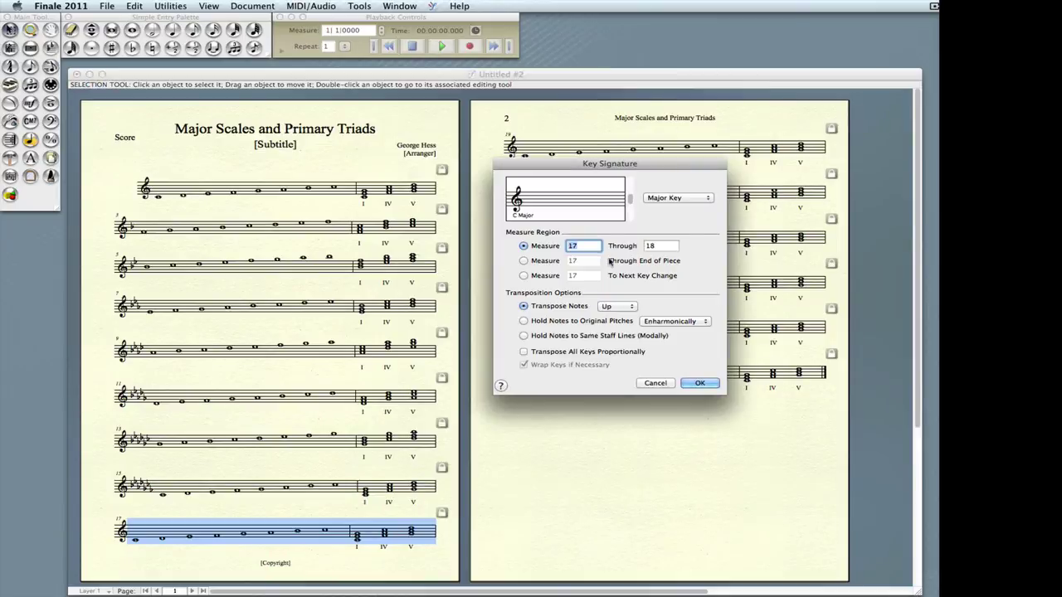
drag(629, 199, 634, 162)
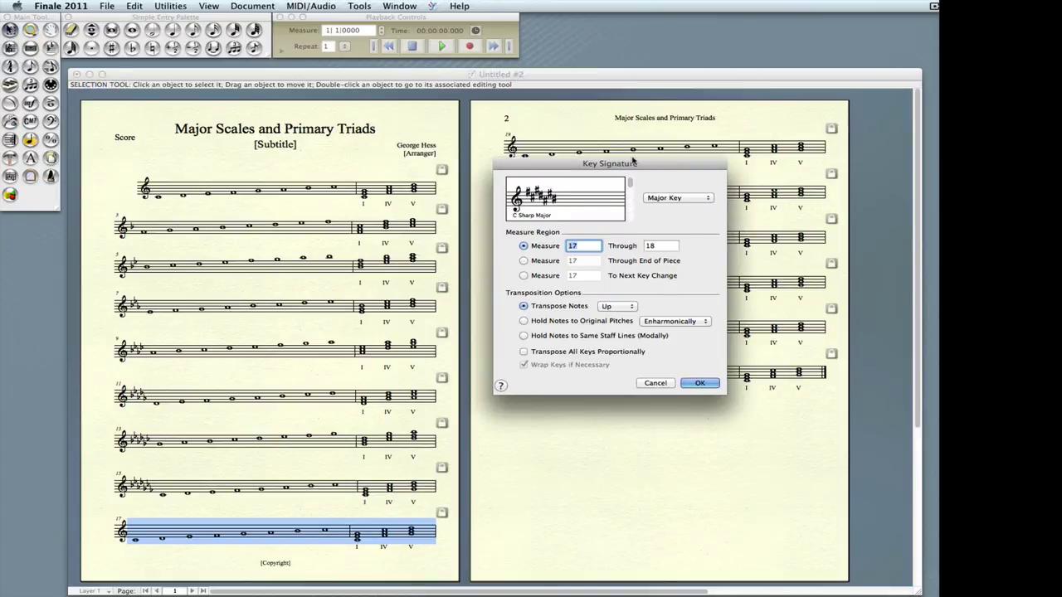
click(700, 383)
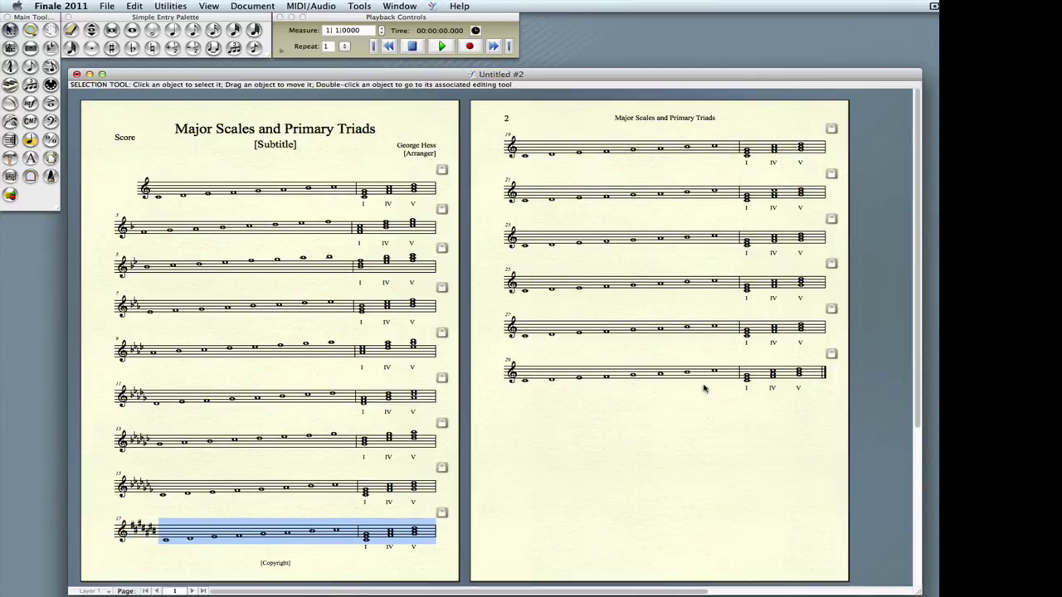
- Give measures 19–20 the next sharp key in the sequence
click(540, 147)
shift+click(813, 151)
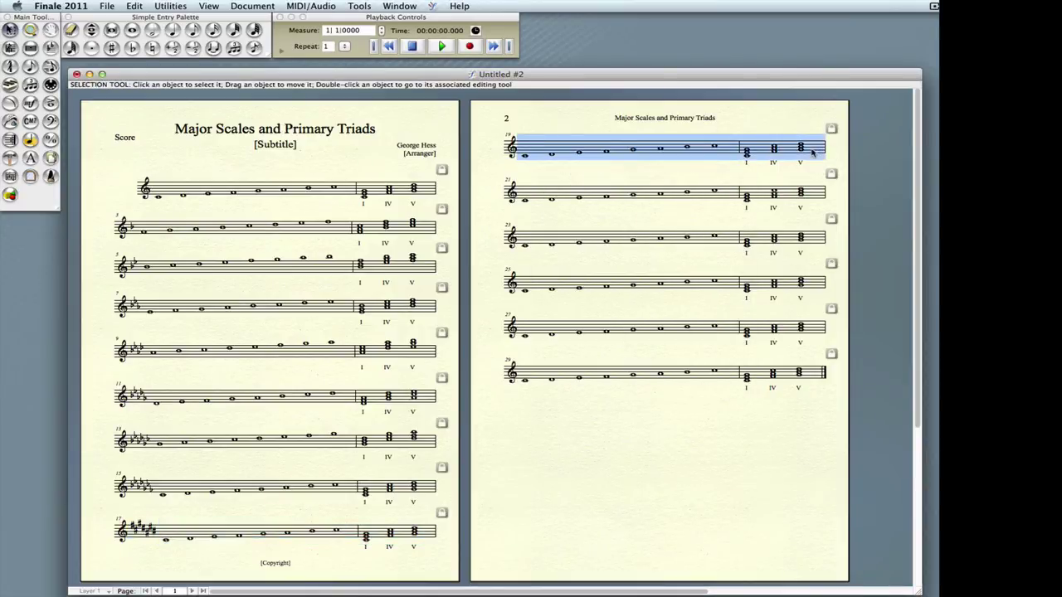
right_click(578, 152)
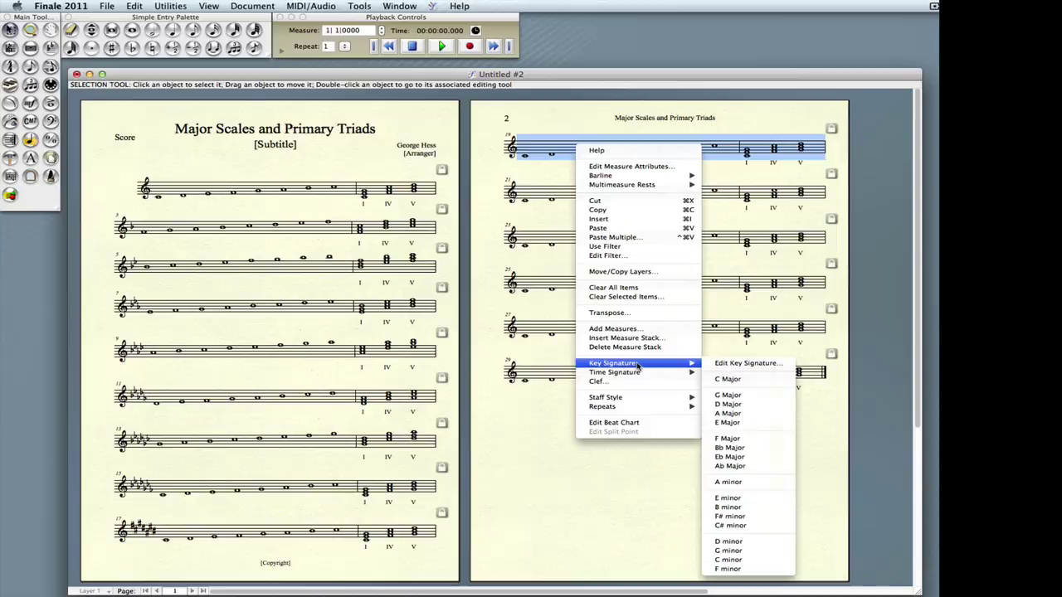
click(747, 363)
click(630, 187)
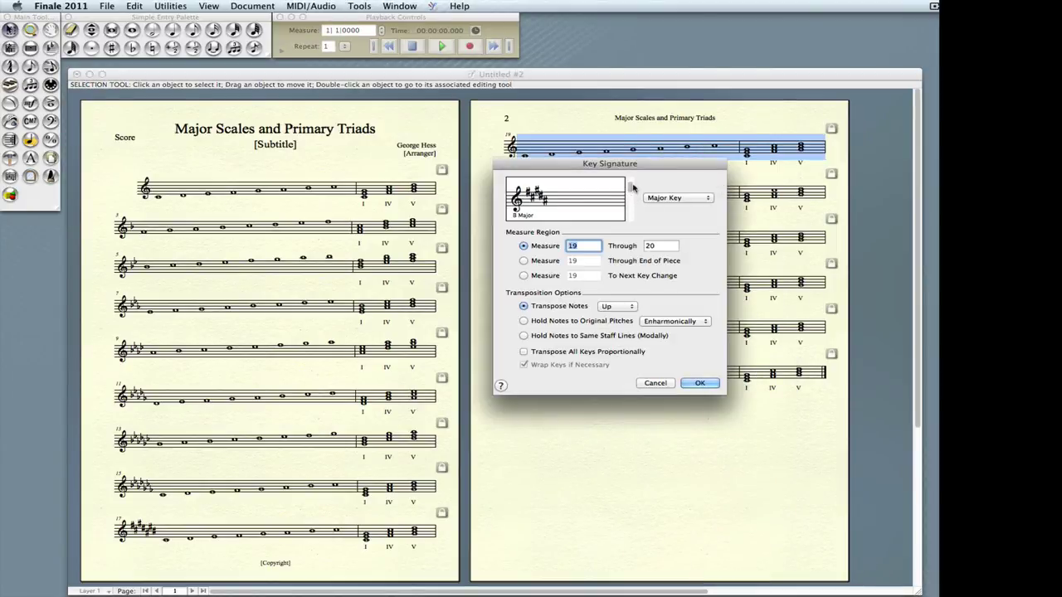
click(699, 383)
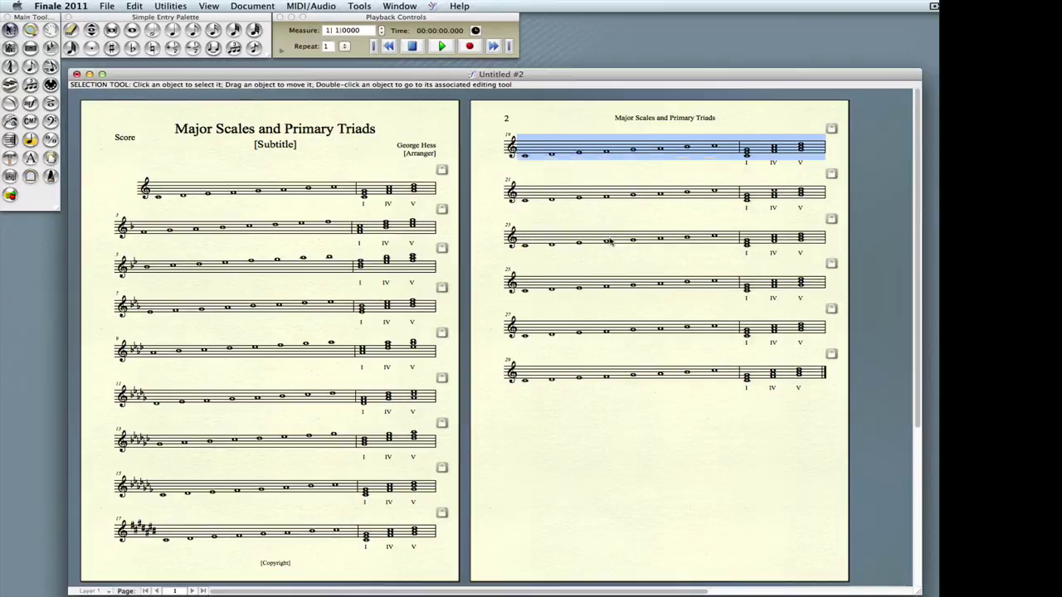
- Set measures 21–22 to B major
click(553, 197)
shift+click(801, 195)
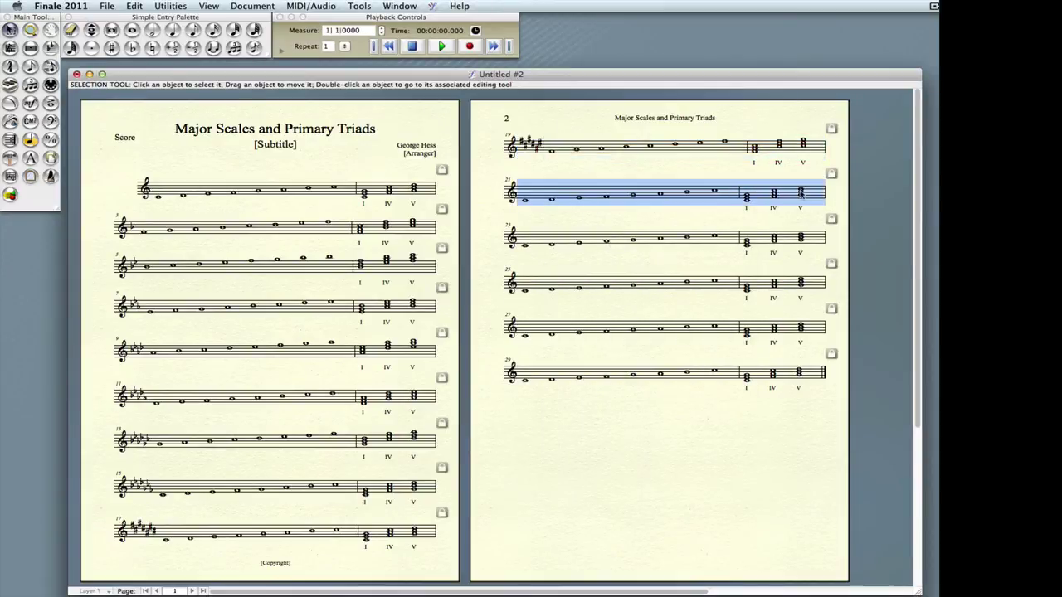
right_click(645, 198)
mouse_move(693, 413)
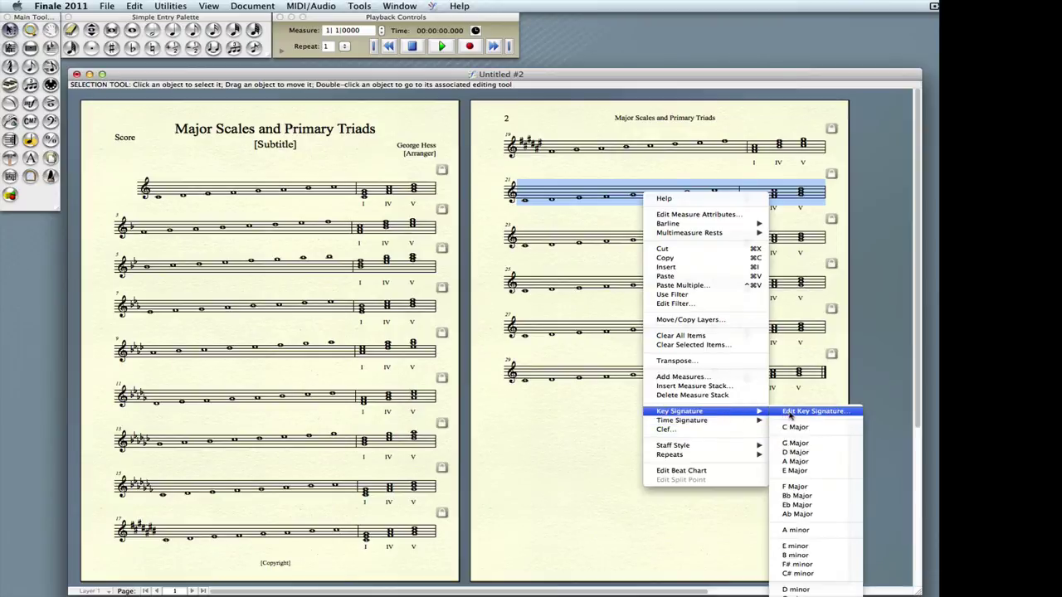
click(789, 412)
click(630, 194)
click(631, 194)
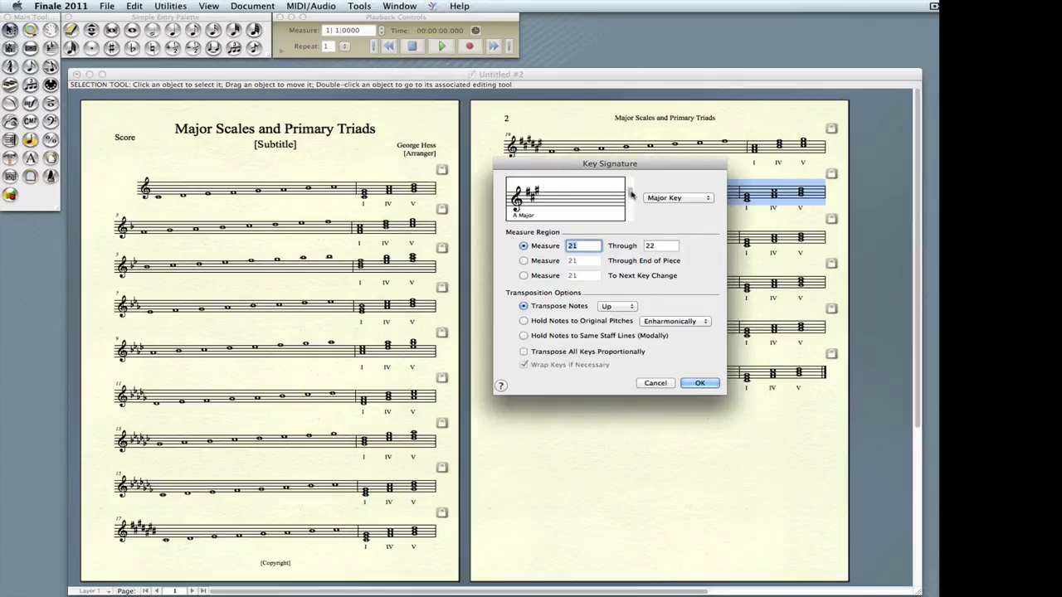
click(630, 194)
click(630, 194)
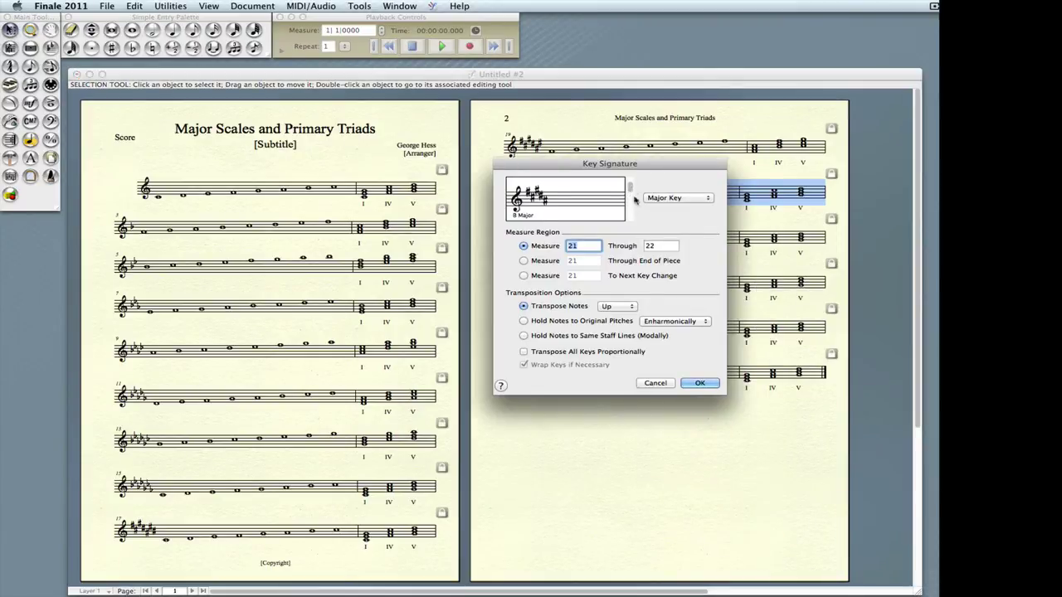
click(717, 387)
click(557, 239)
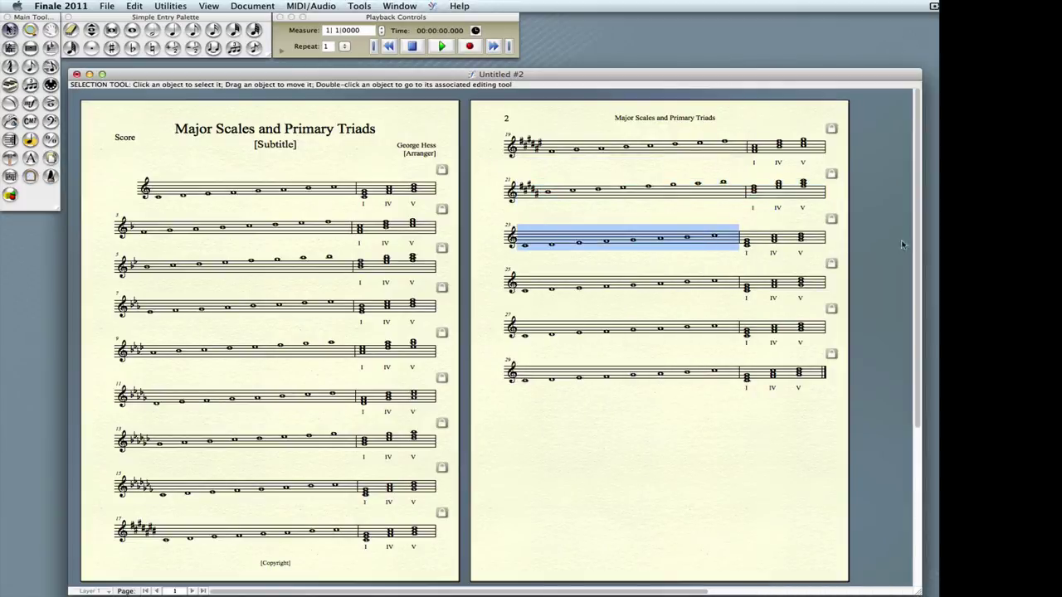
- Set measures 23–24 to E major and measures 25–26 to A major
shift+click(817, 241)
right_click(717, 240)
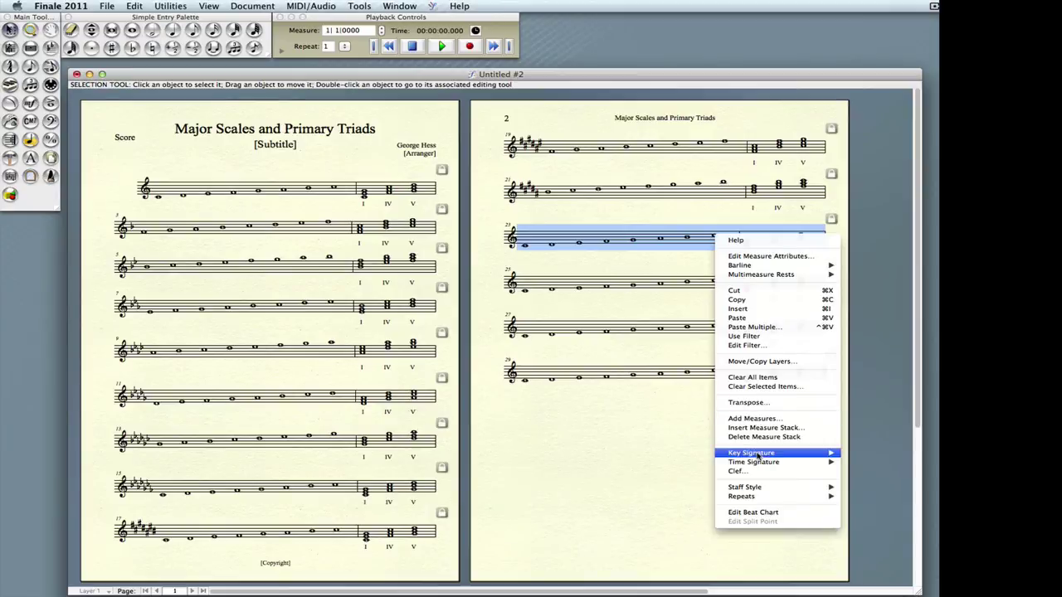
mouse_move(759, 454)
click(887, 514)
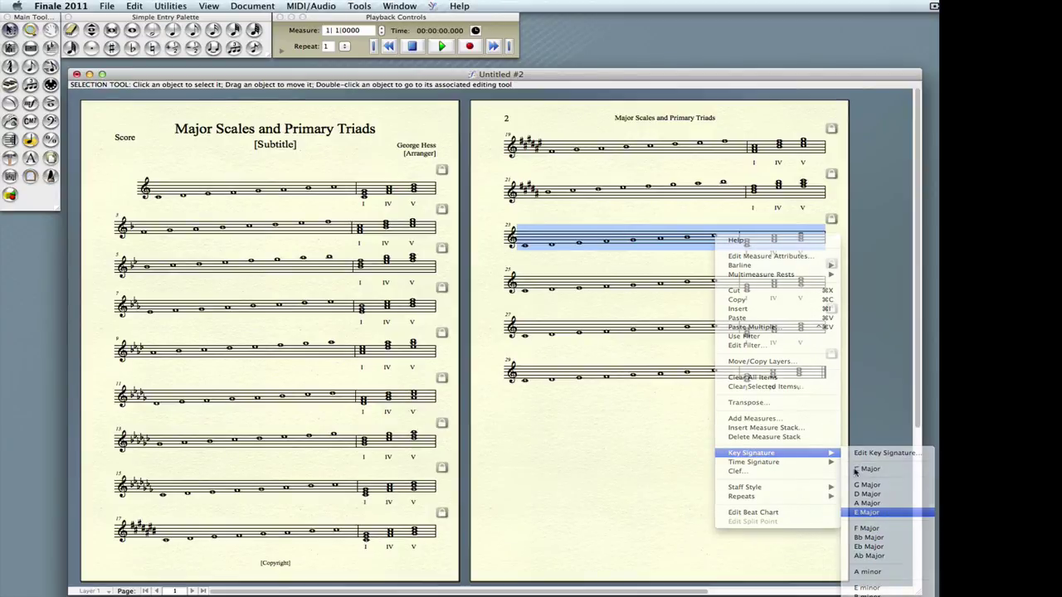
click(728, 276)
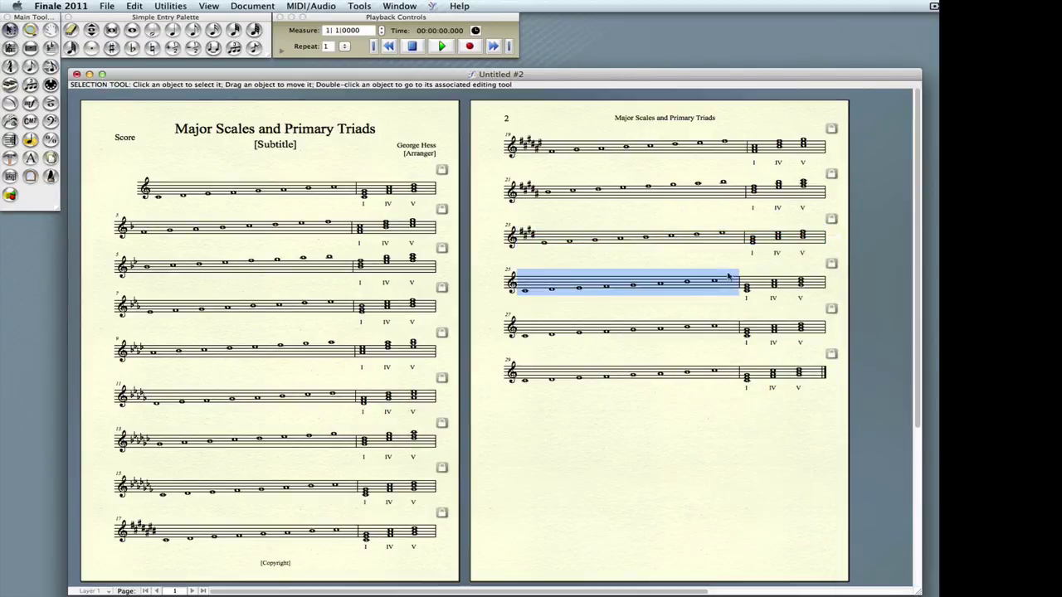
shift+click(788, 289)
right_click(618, 289)
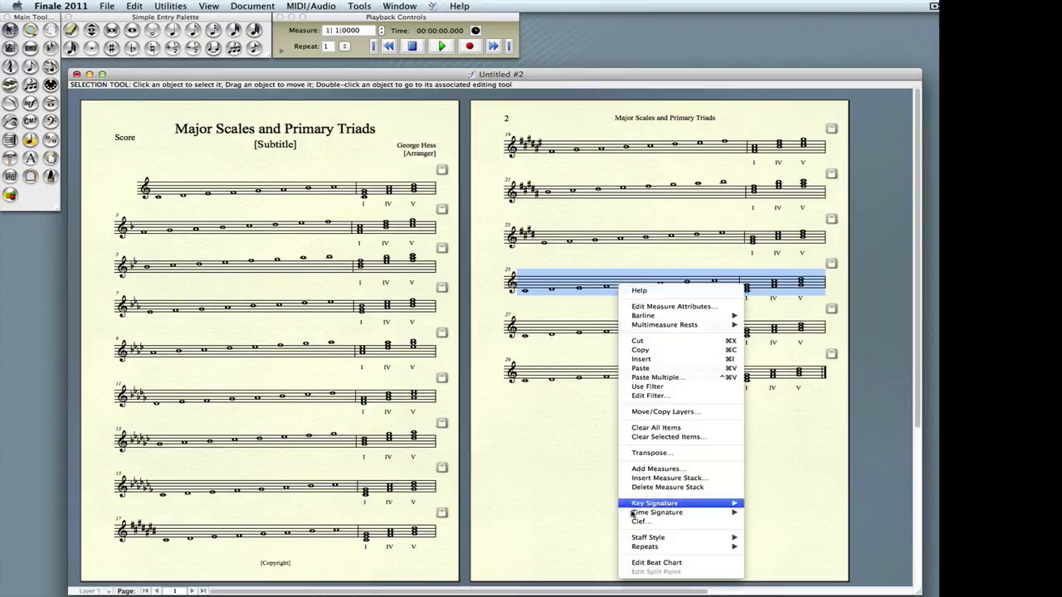
mouse_move(713, 503)
click(770, 518)
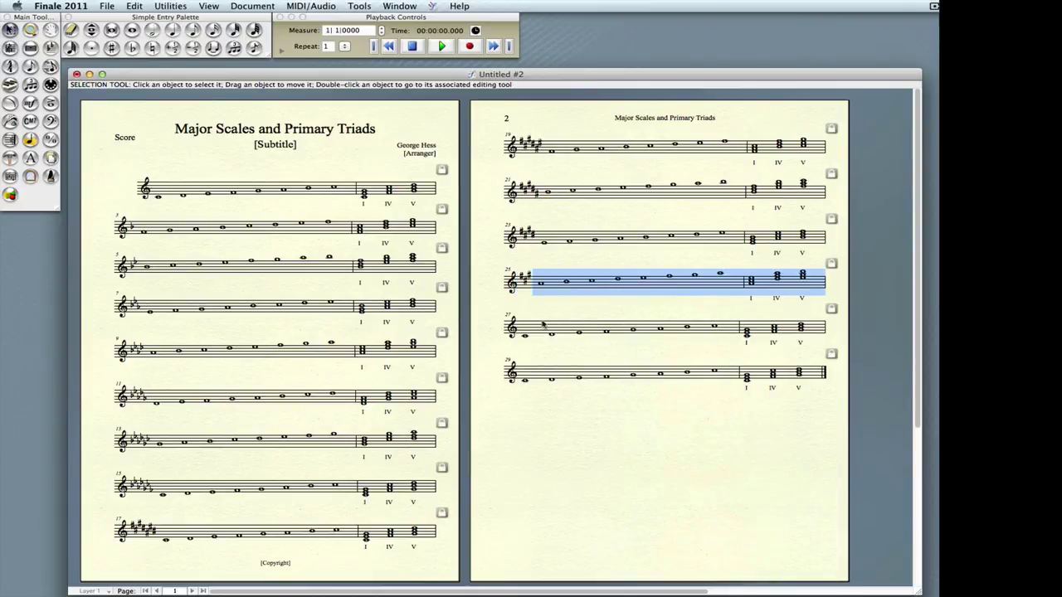
- Set measures 27–28 to D major and the last system to G major
click(714, 327)
shift+click(814, 334)
right_click(576, 330)
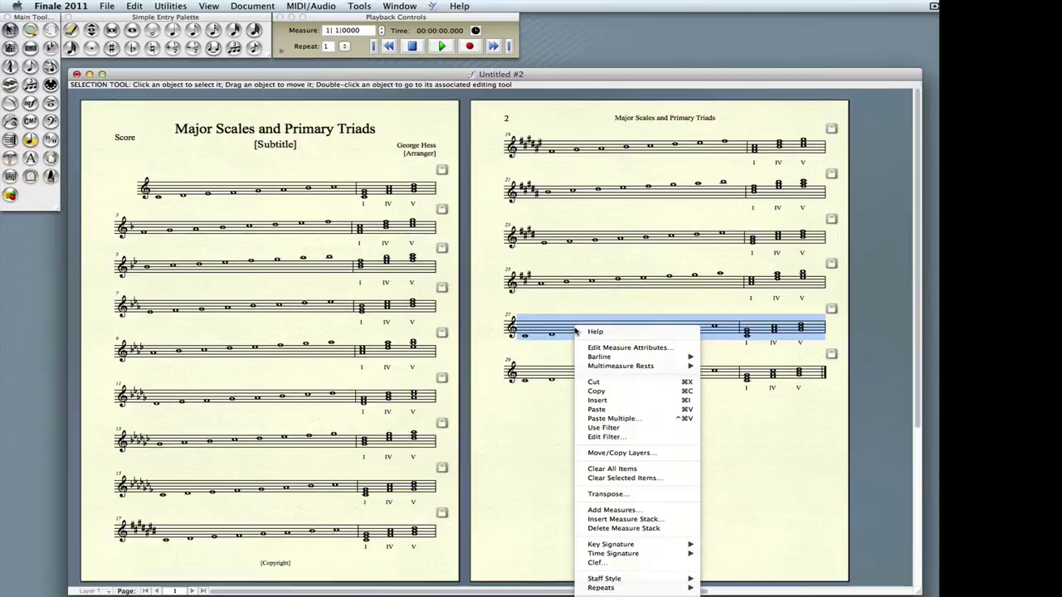
mouse_move(648, 544)
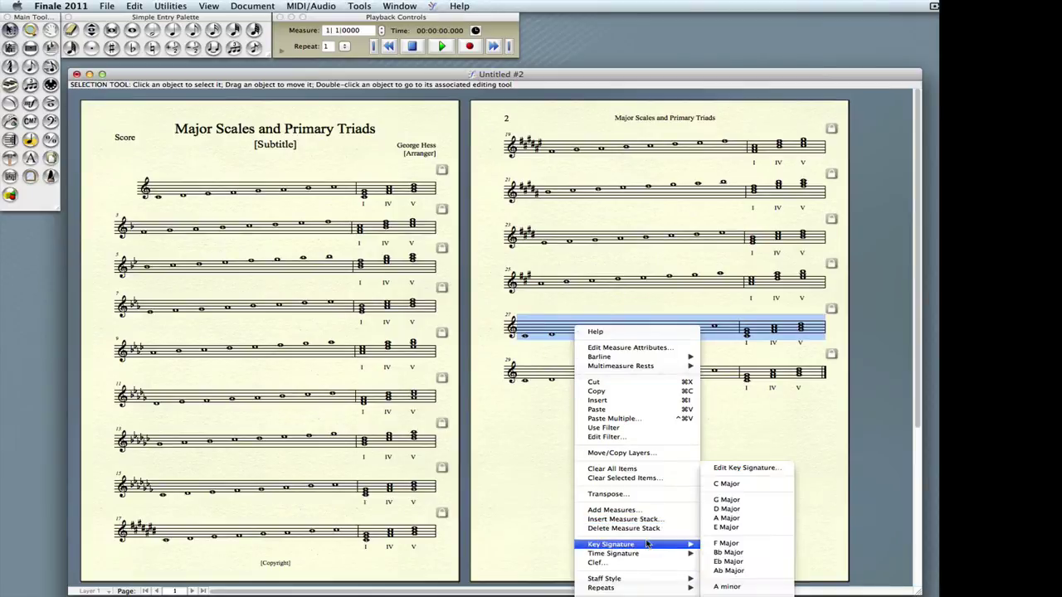
click(727, 510)
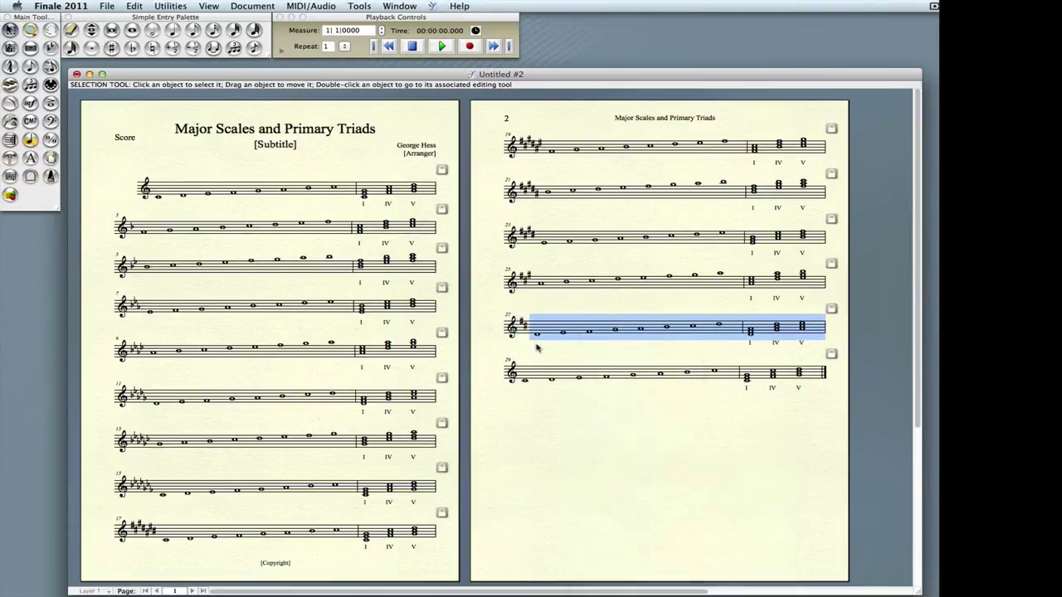
click(547, 382)
shift+click(821, 380)
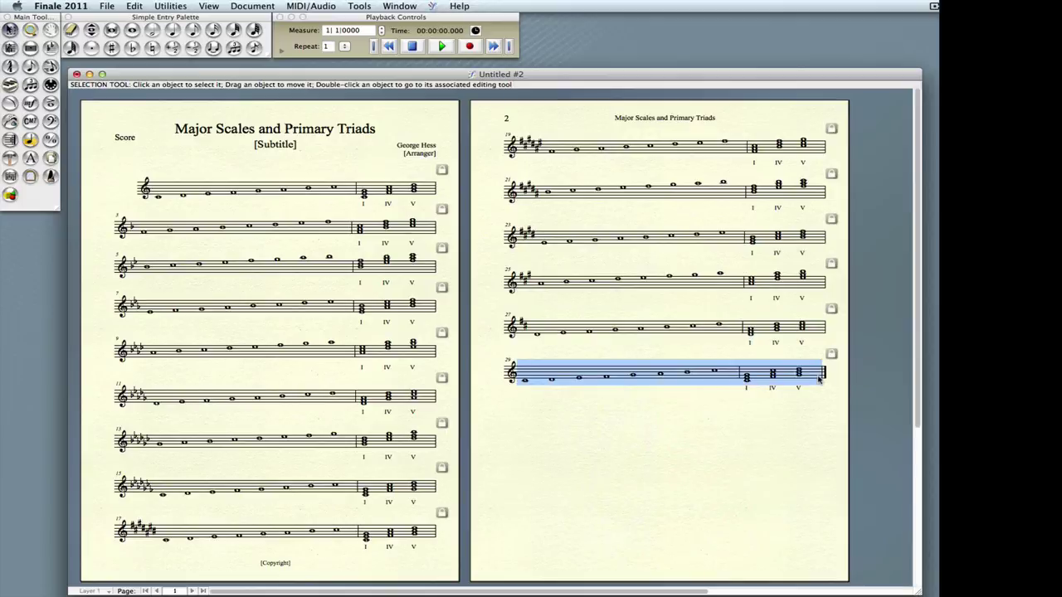
right_click(563, 370)
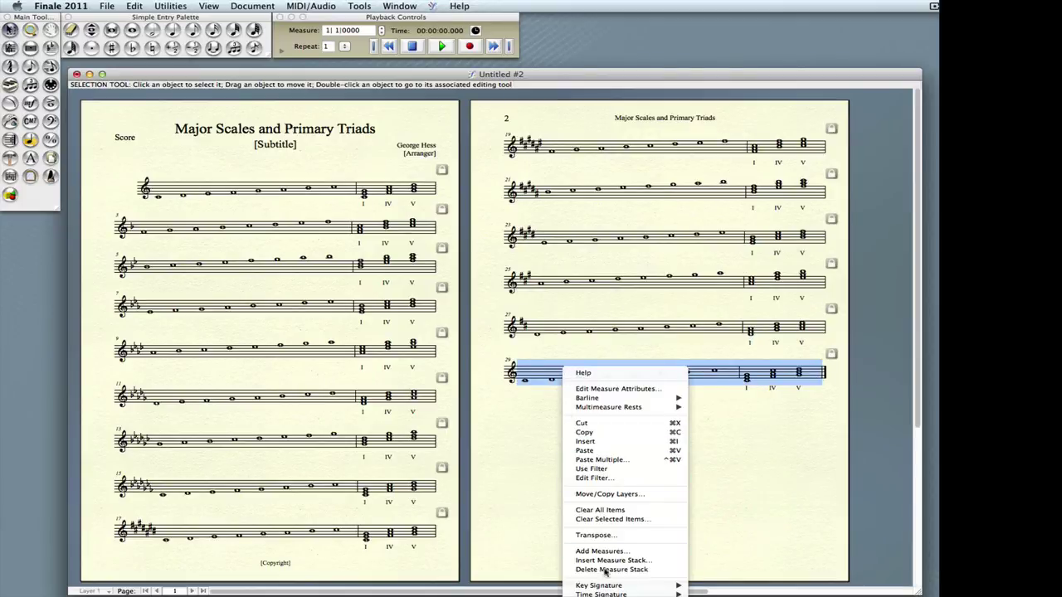
mouse_move(606, 585)
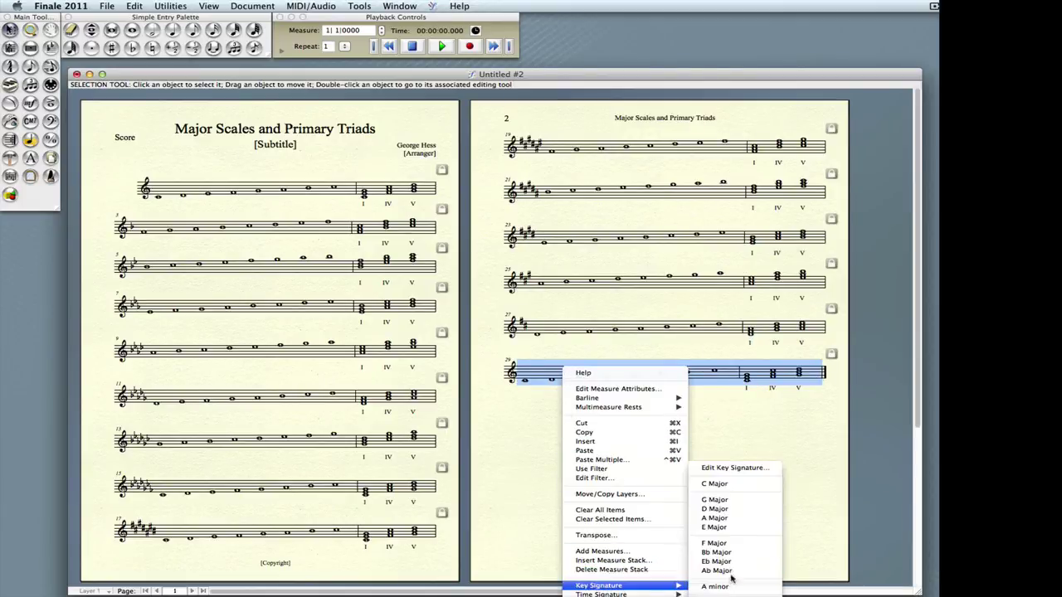
click(714, 499)
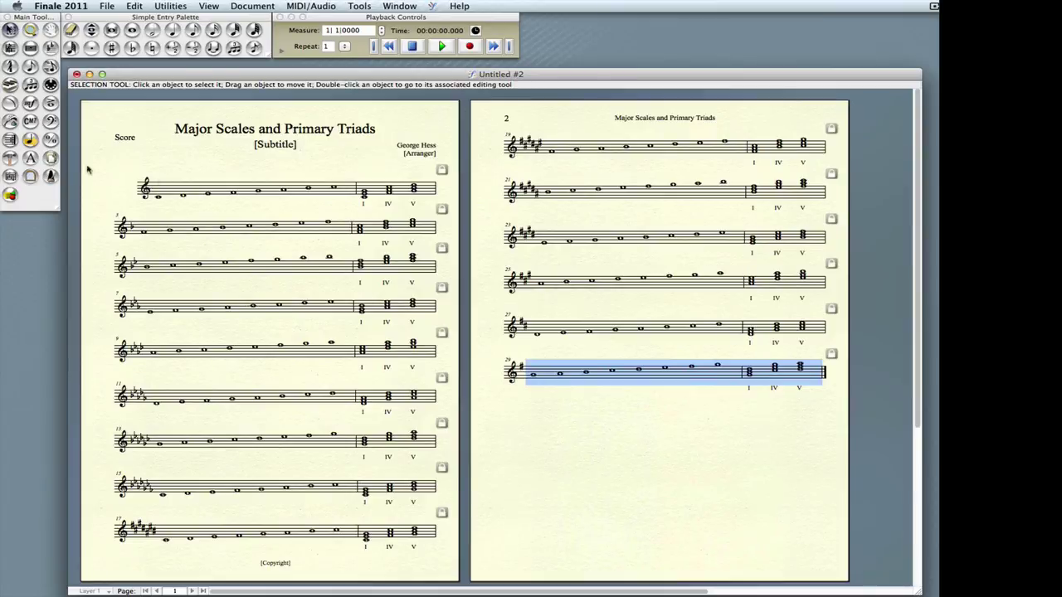
- In Edit System Margins, set Distance Between Systems to 0 from system 2 onward
click(52, 160)
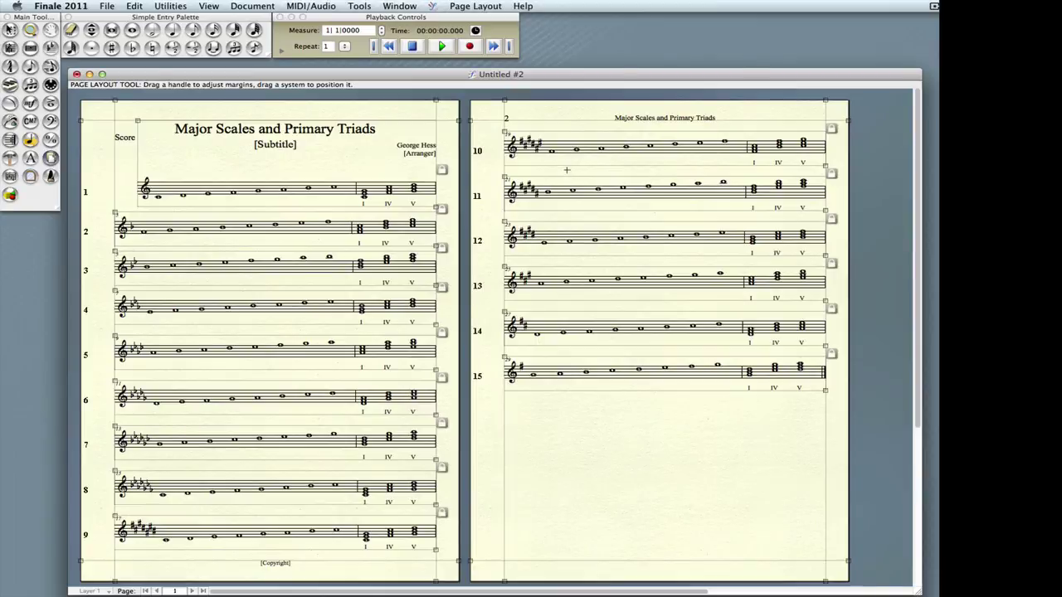
click(475, 7)
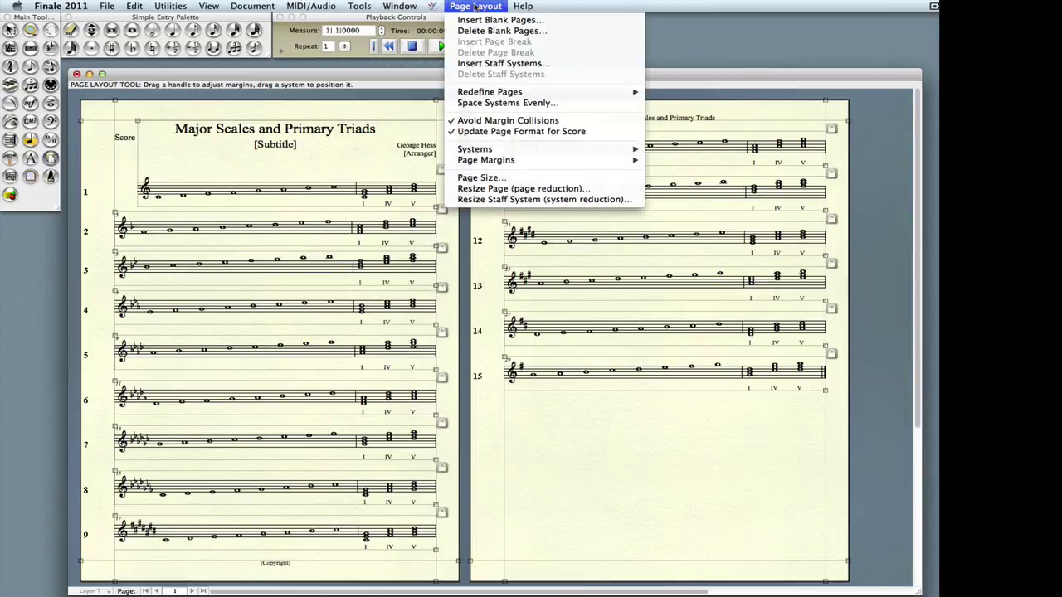
mouse_move(479, 152)
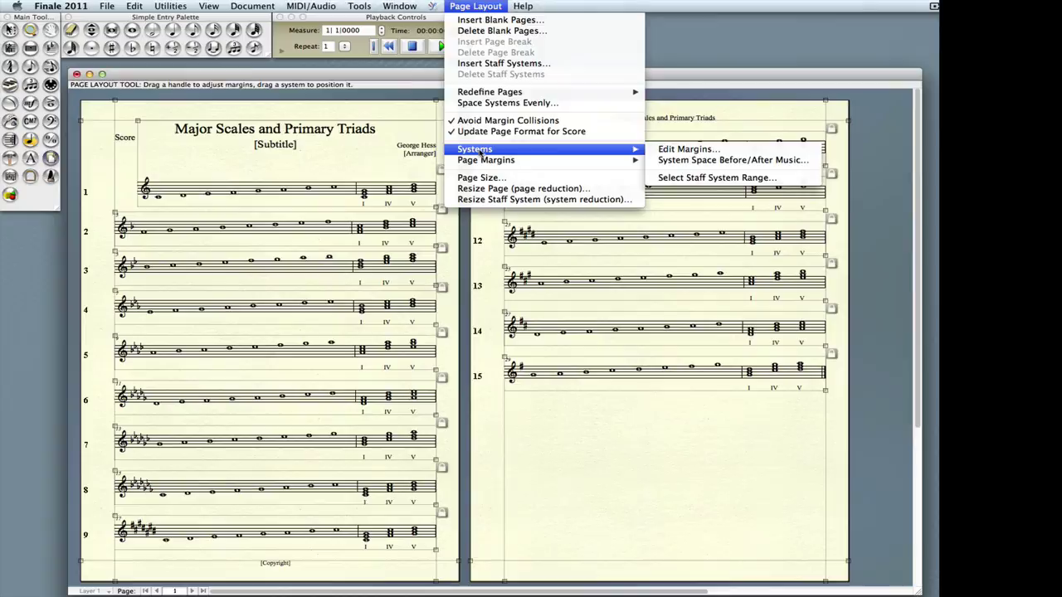
click(658, 150)
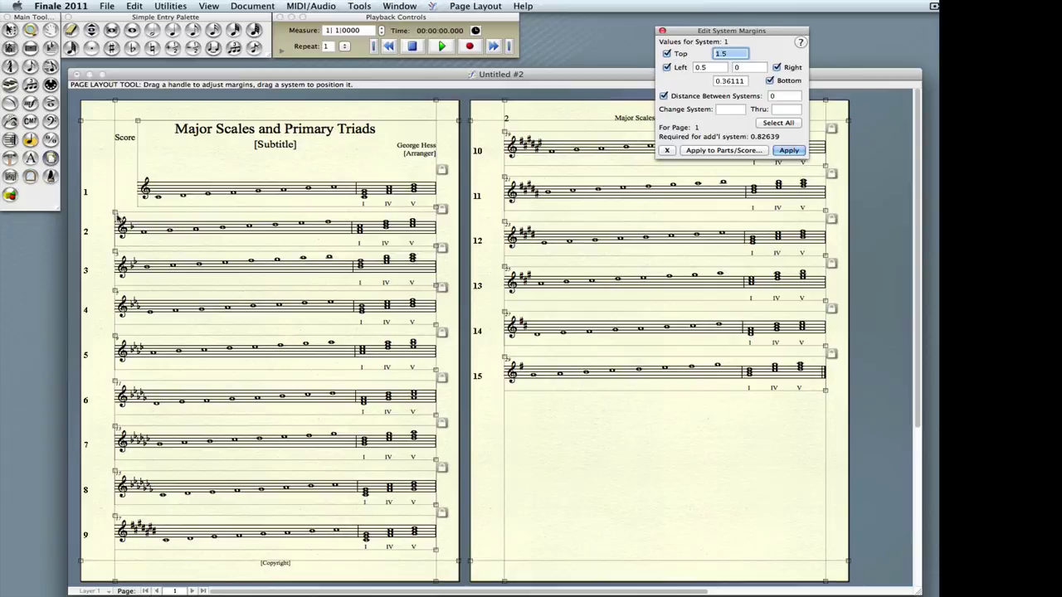
click(118, 218)
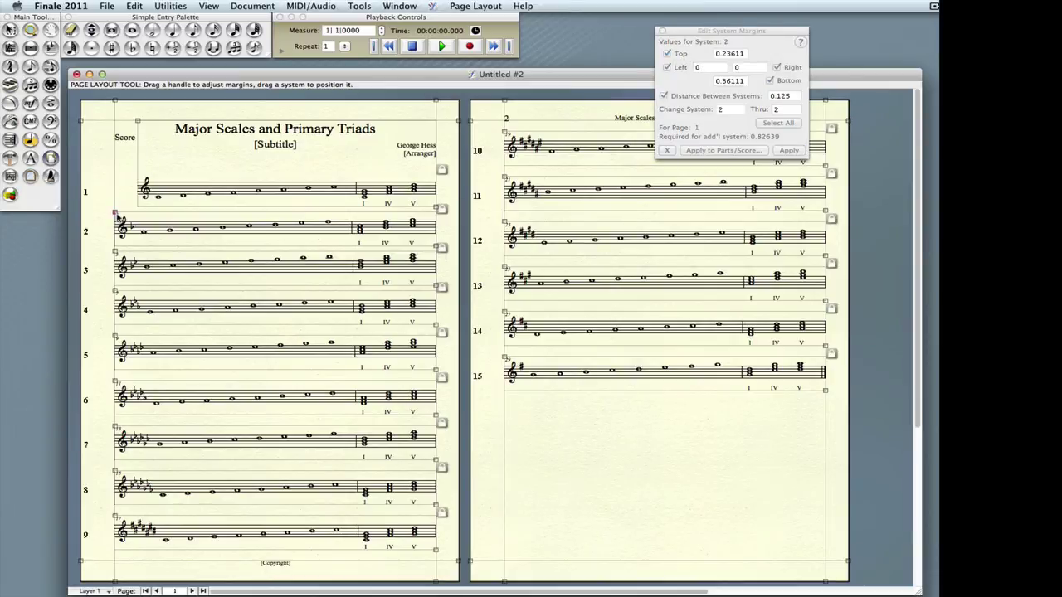
click(778, 111)
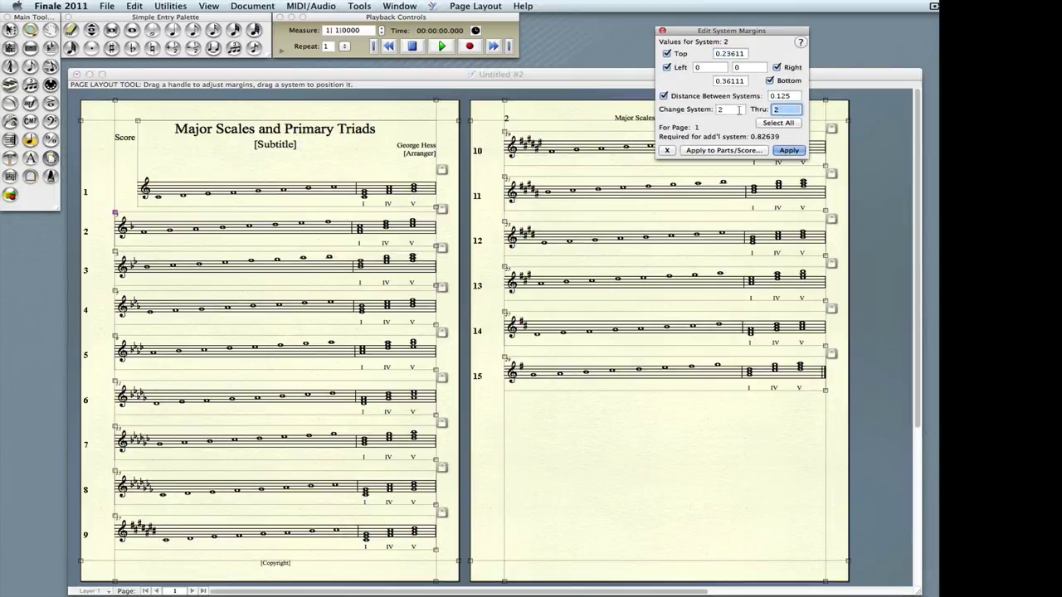
key(BackSpace)
double_click(783, 95)
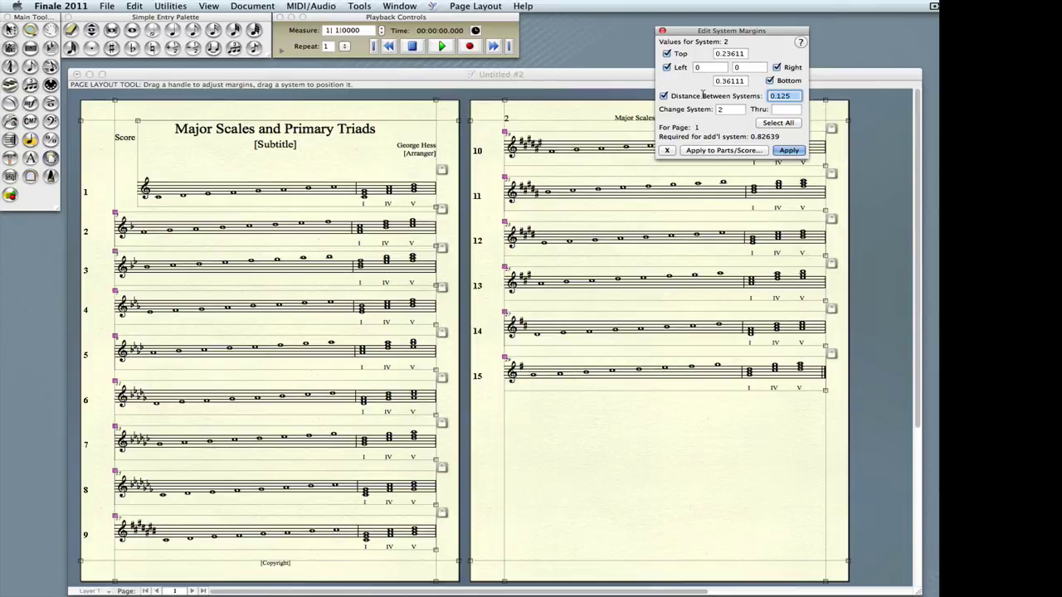
text(0)
click(786, 151)
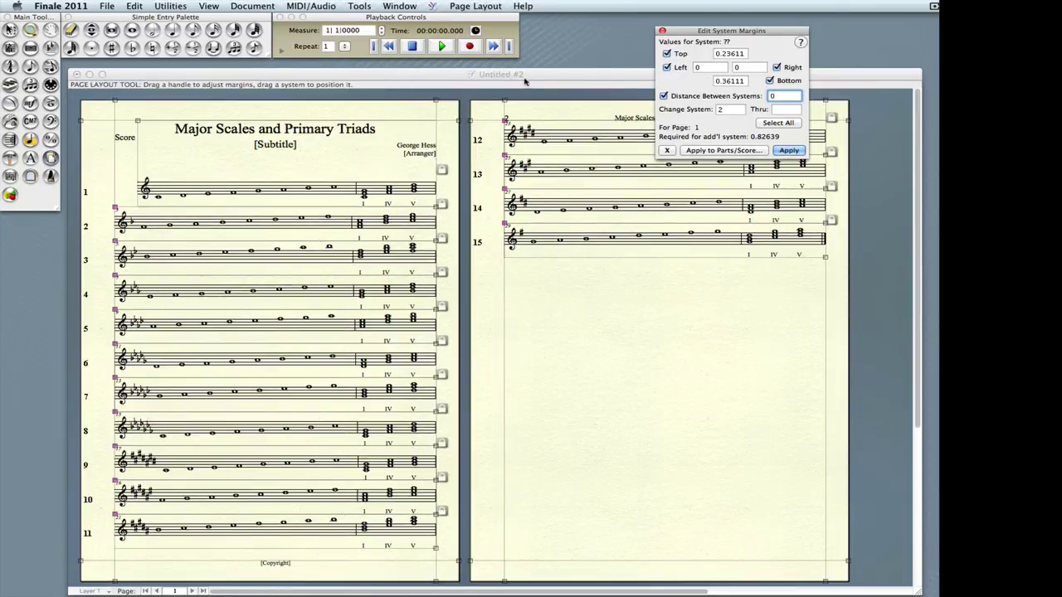
- Drag system 1's left margin to 0 so it aligns with the other systems
click(207, 175)
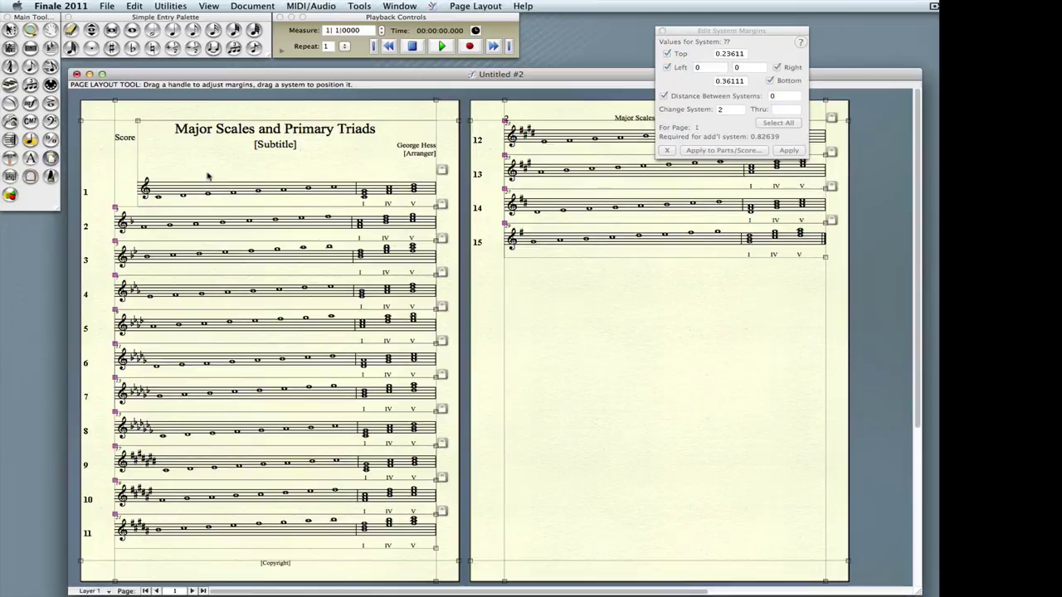
click(138, 122)
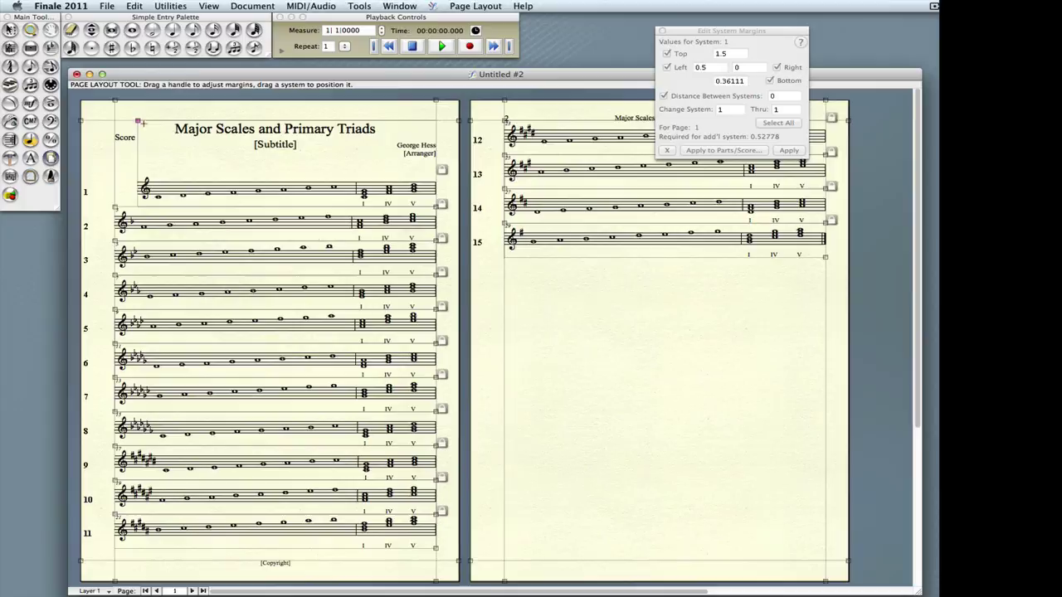
drag(138, 122, 114, 121)
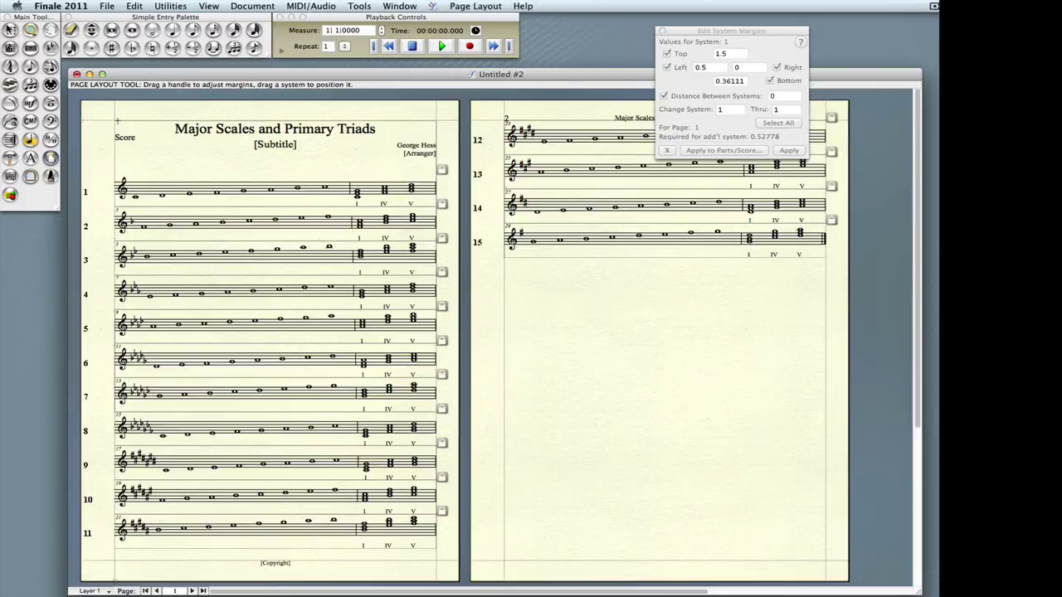
click(709, 73)
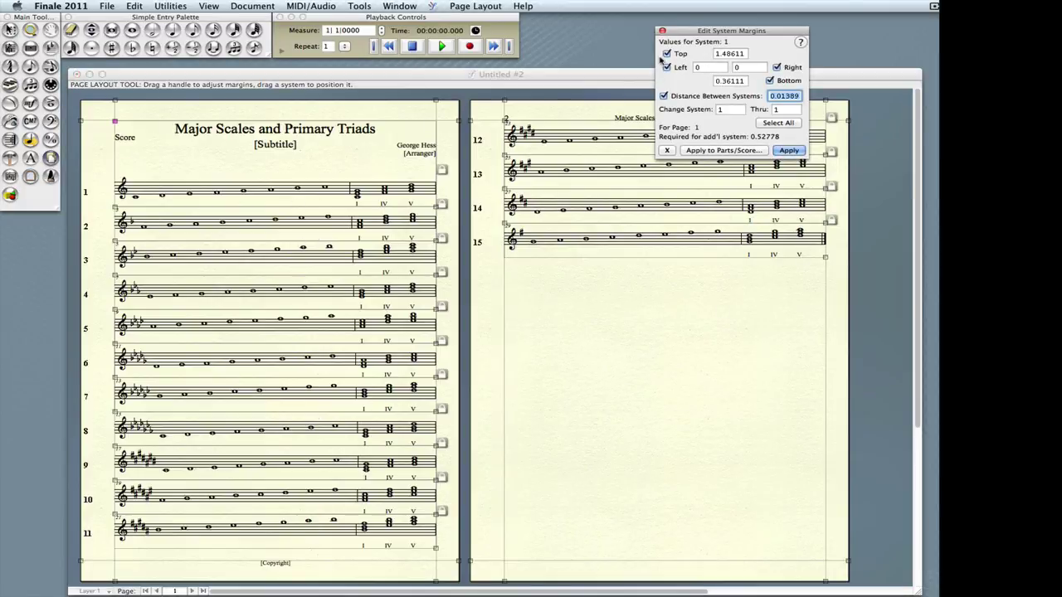
click(661, 32)
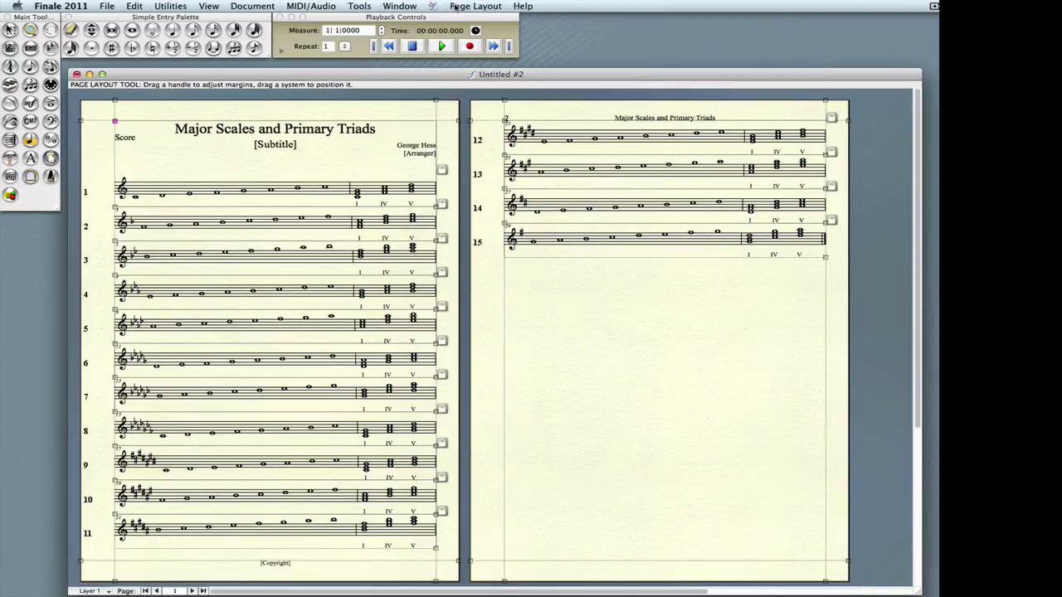
click(455, 7)
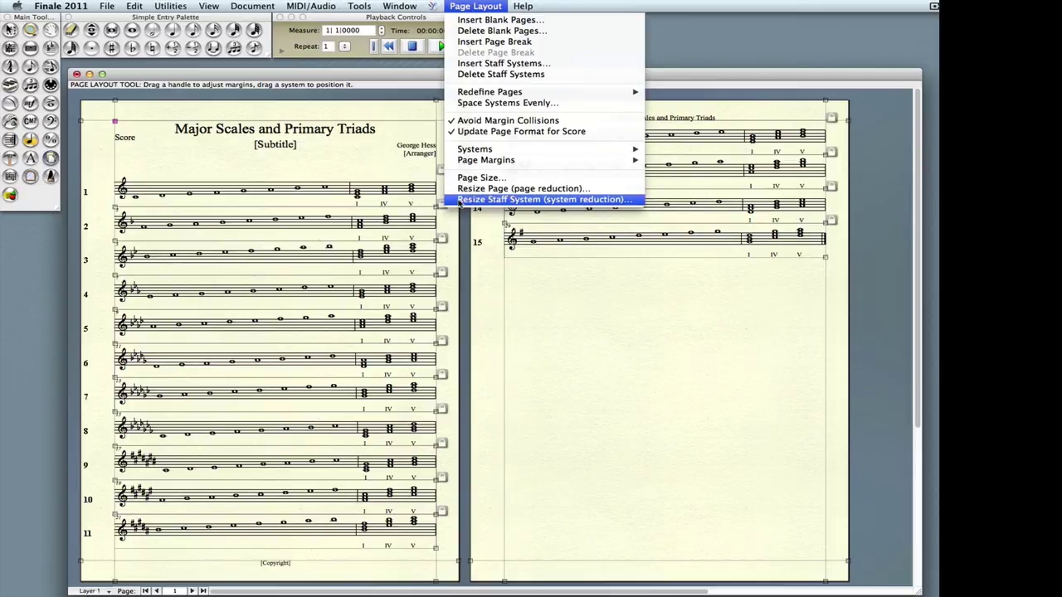
- Resize the staff systems to 80%, then shrink them further to 70%
click(459, 200)
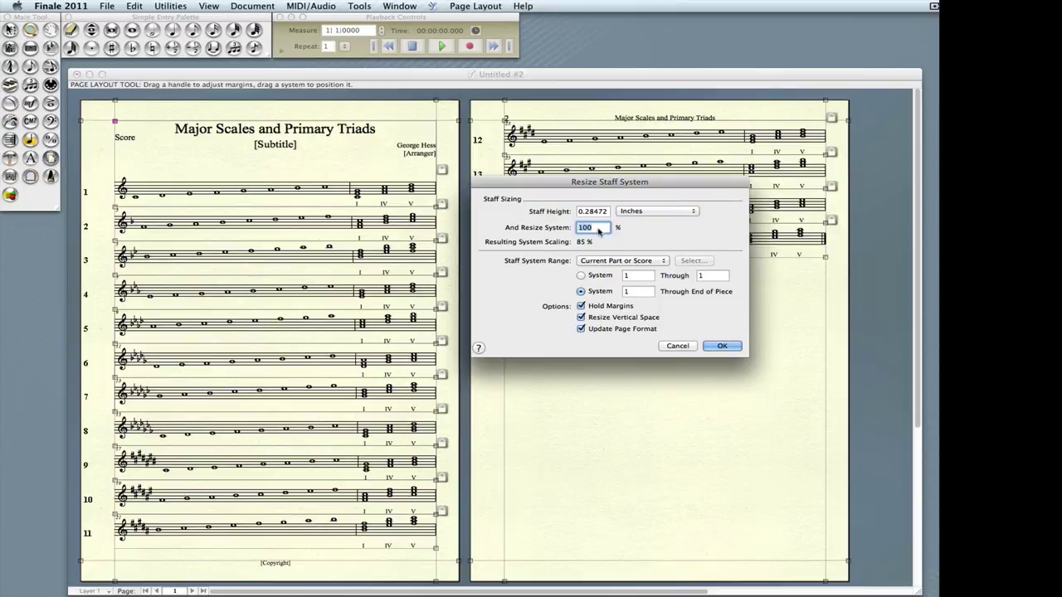
text(80)
click(722, 346)
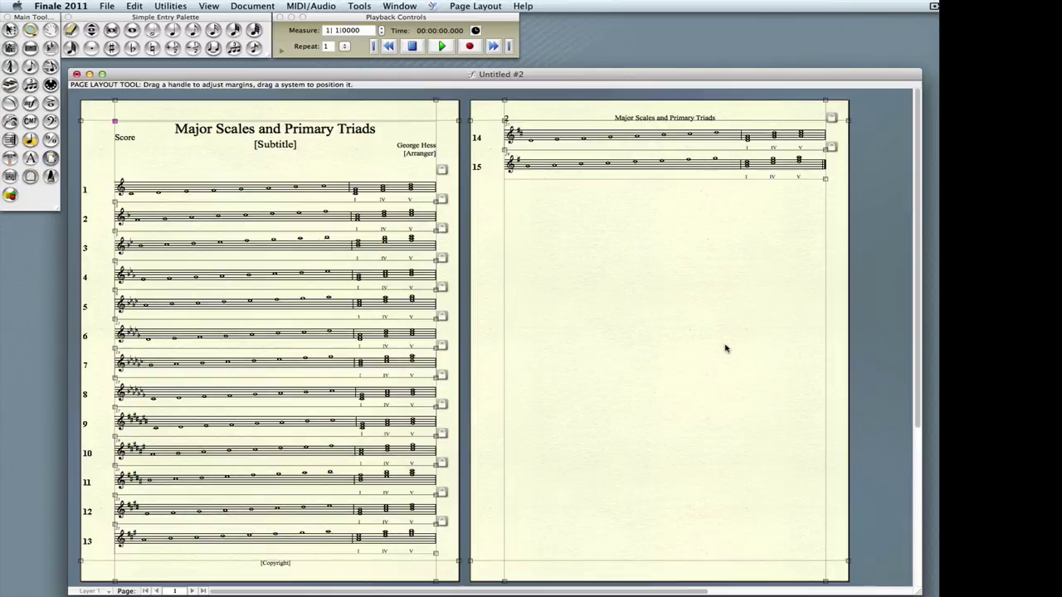
click(473, 7)
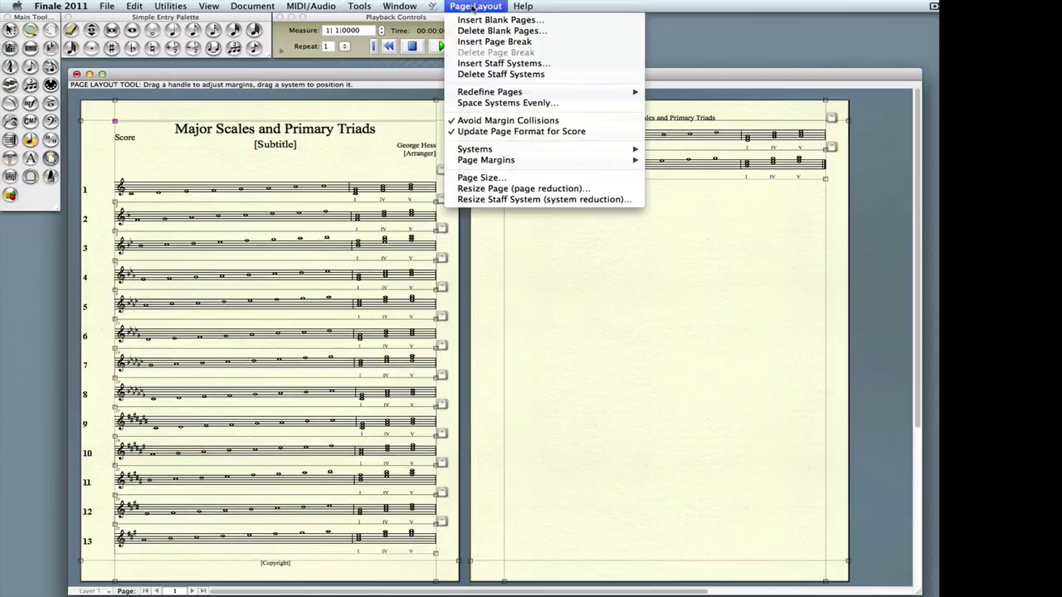
click(531, 199)
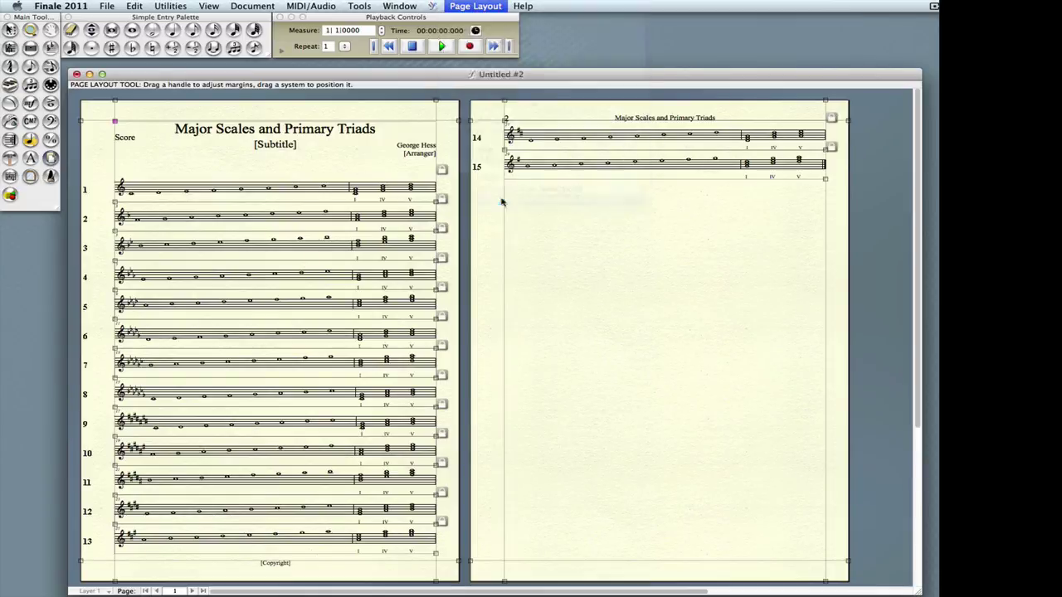
text(70)
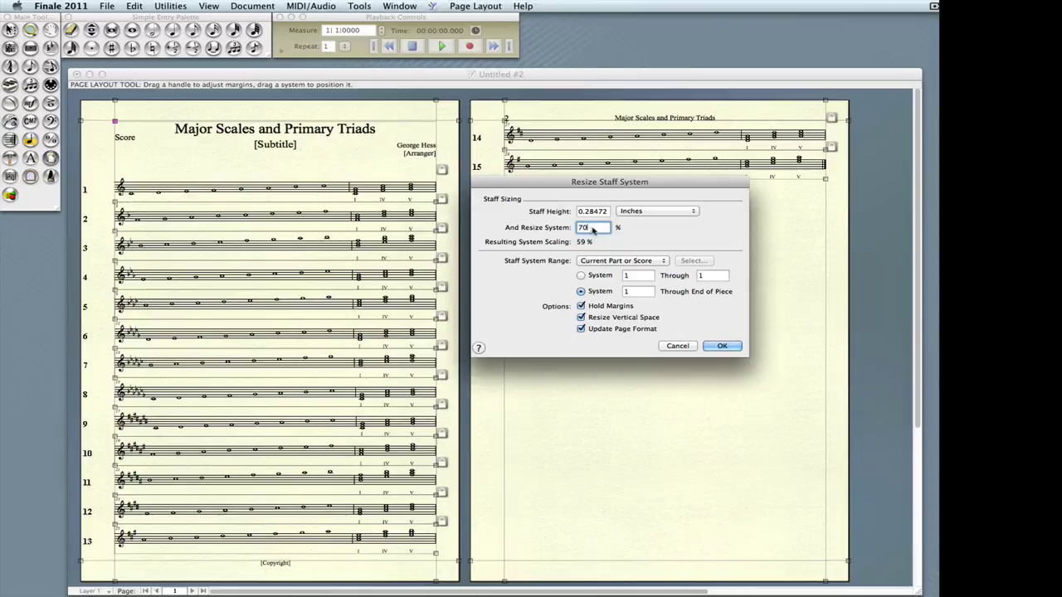
click(724, 346)
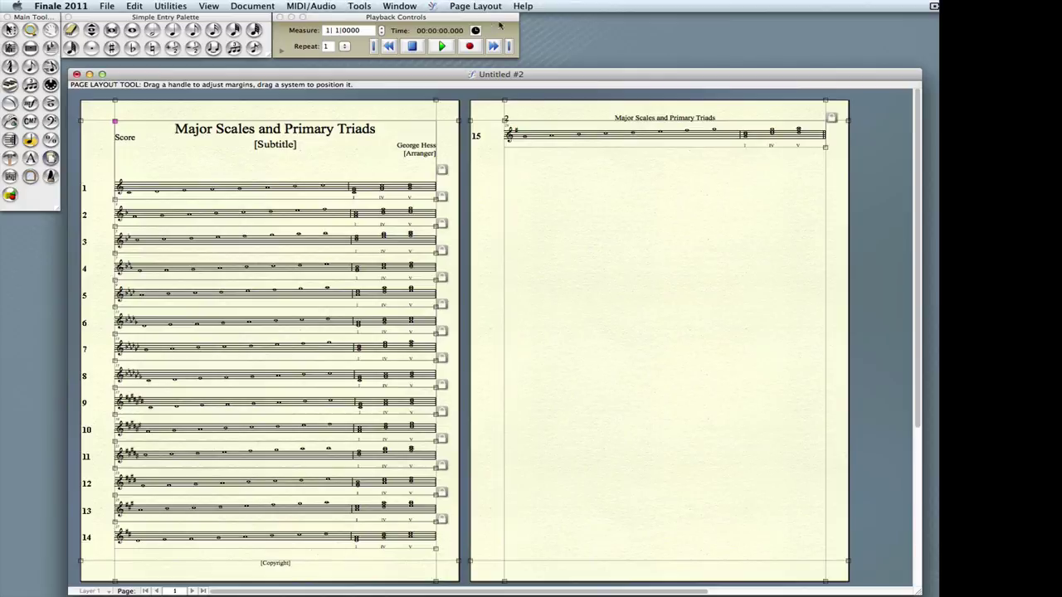
- Set the first system's top margin to 1 and nudge the systems slightly down
click(475, 6)
mouse_move(476, 150)
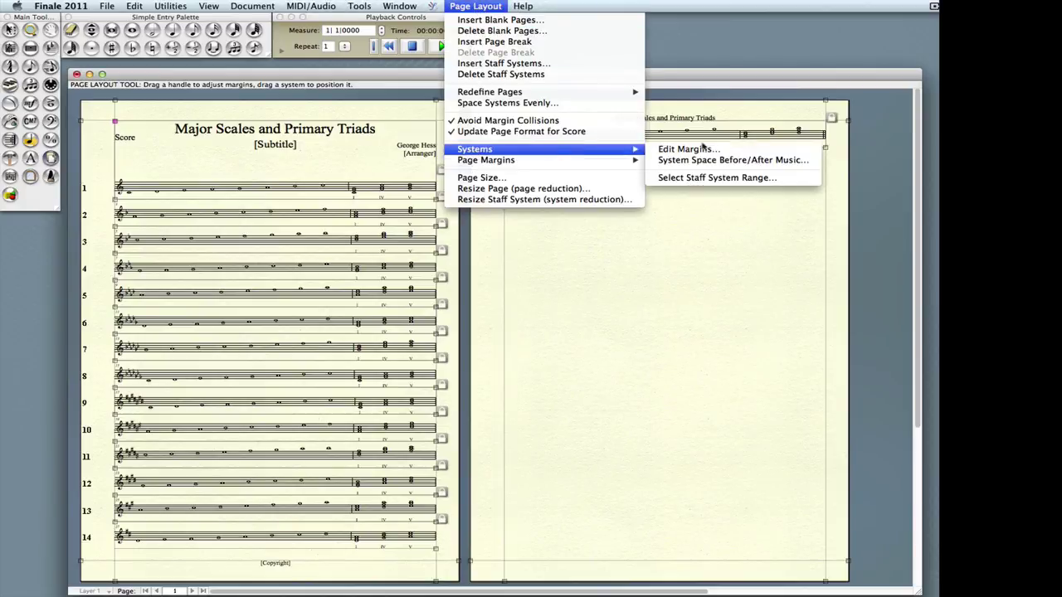
click(713, 147)
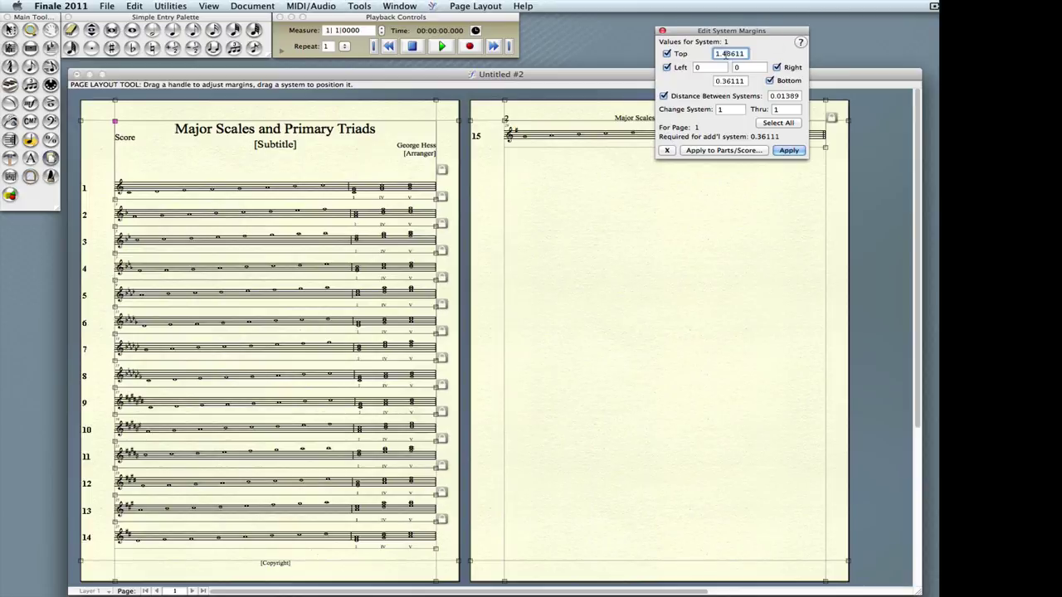
key(BackSpace)
text(1.4)
key(BackSpace)
key(BackSpace)
click(788, 150)
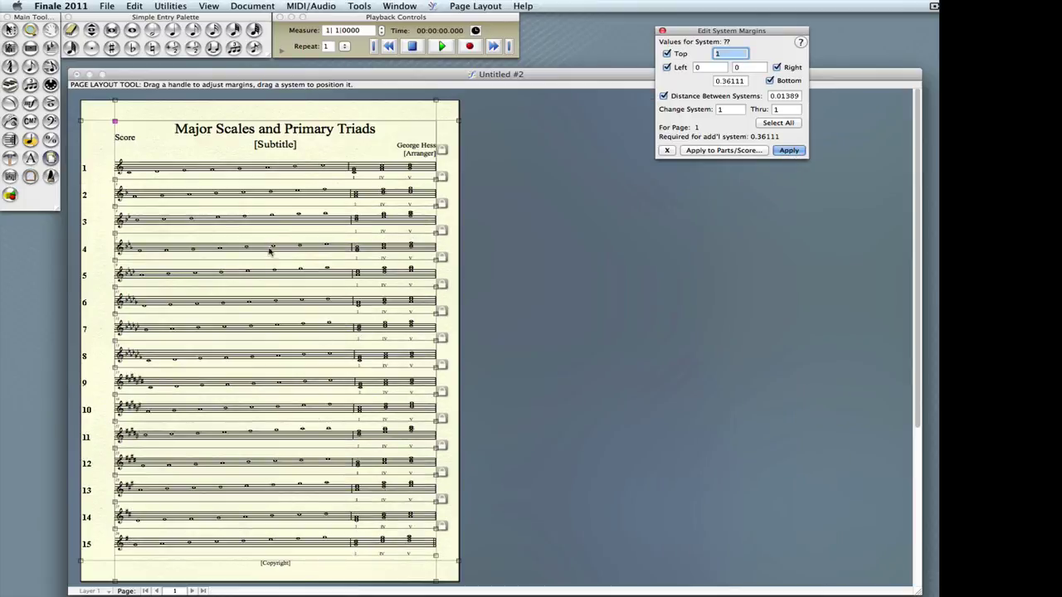
click(269, 168)
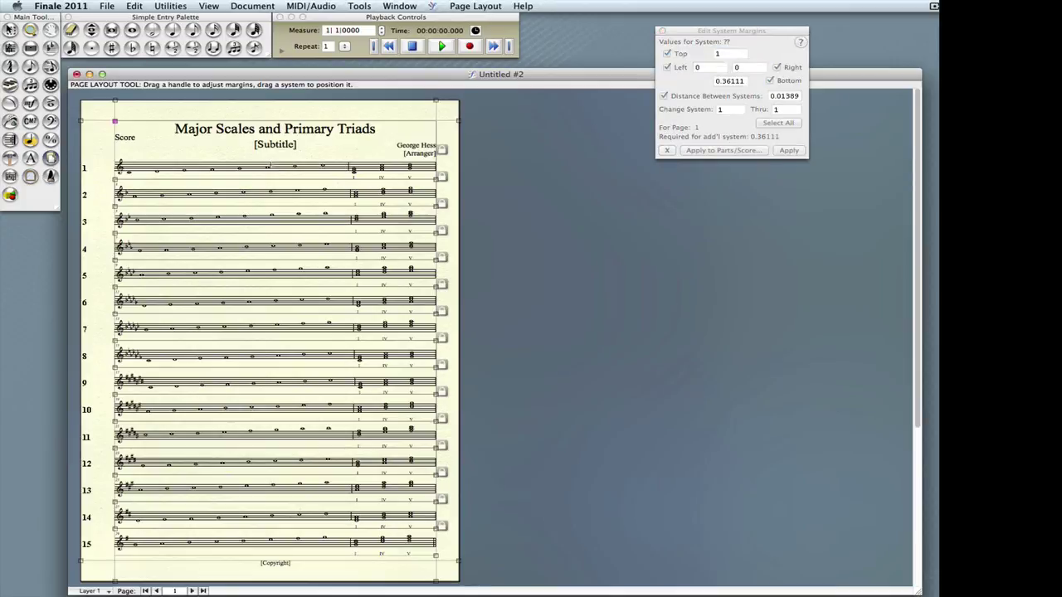
drag(269, 169, 270, 173)
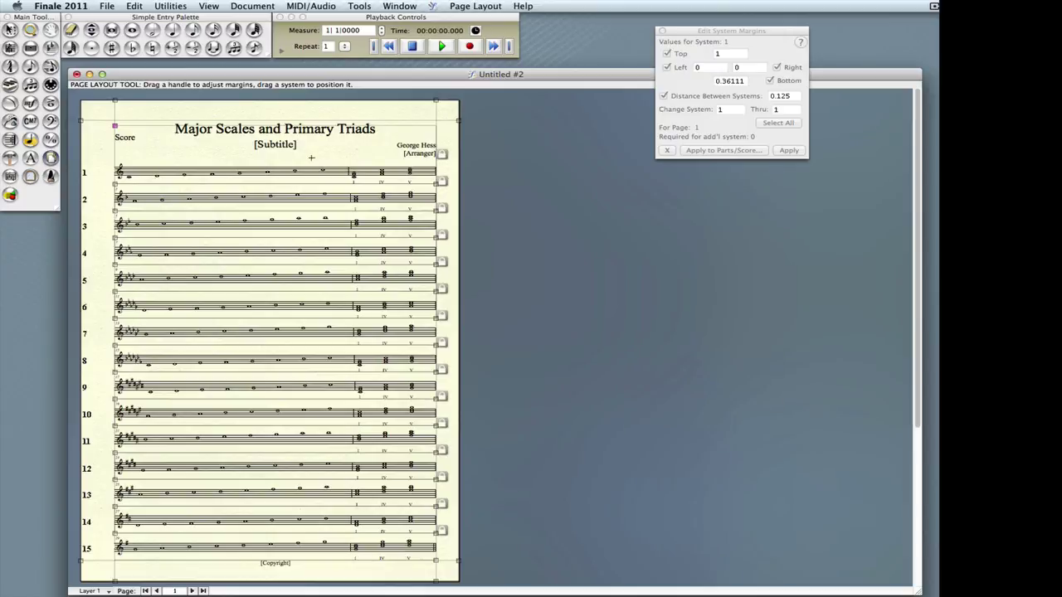
- Delete the [Arranger], [Subtitle], Score and [Copyright] text blocks from the page
key(Escape)
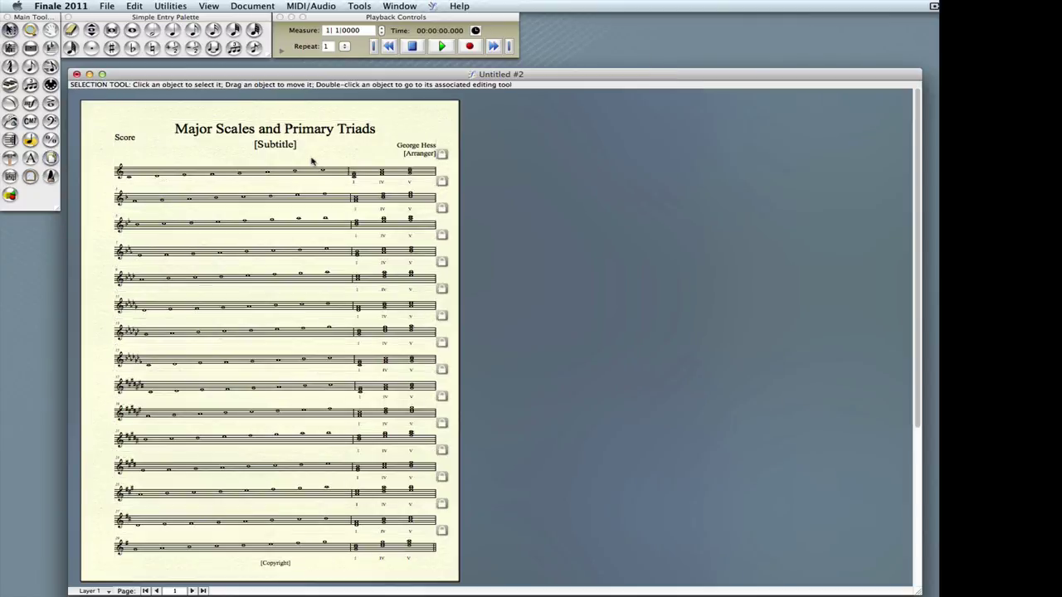
click(419, 154)
key(Delete)
click(275, 144)
key(Delete)
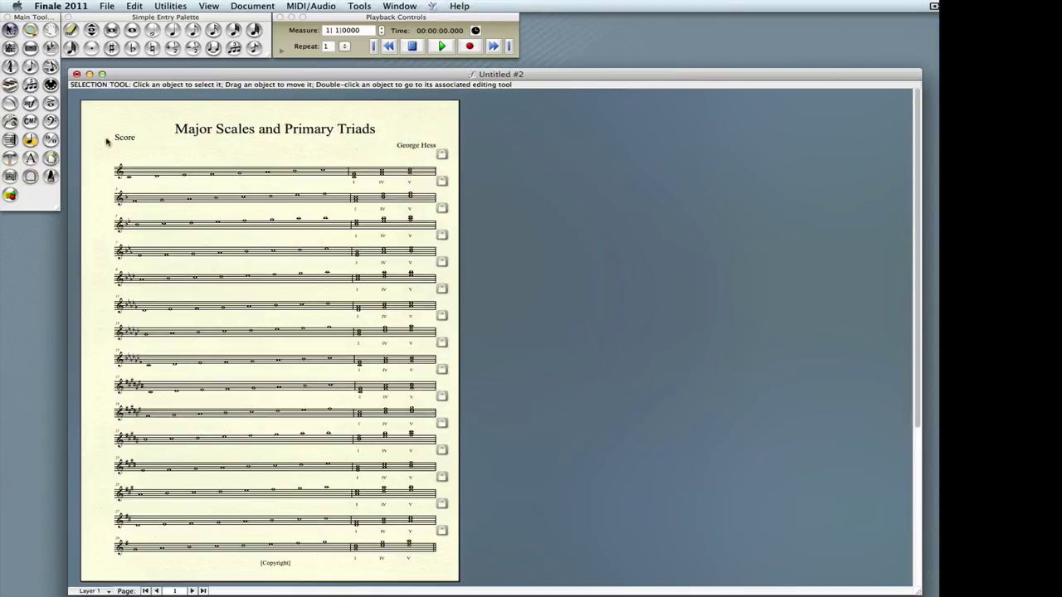
click(125, 139)
key(Delete)
click(270, 563)
key(Delete)
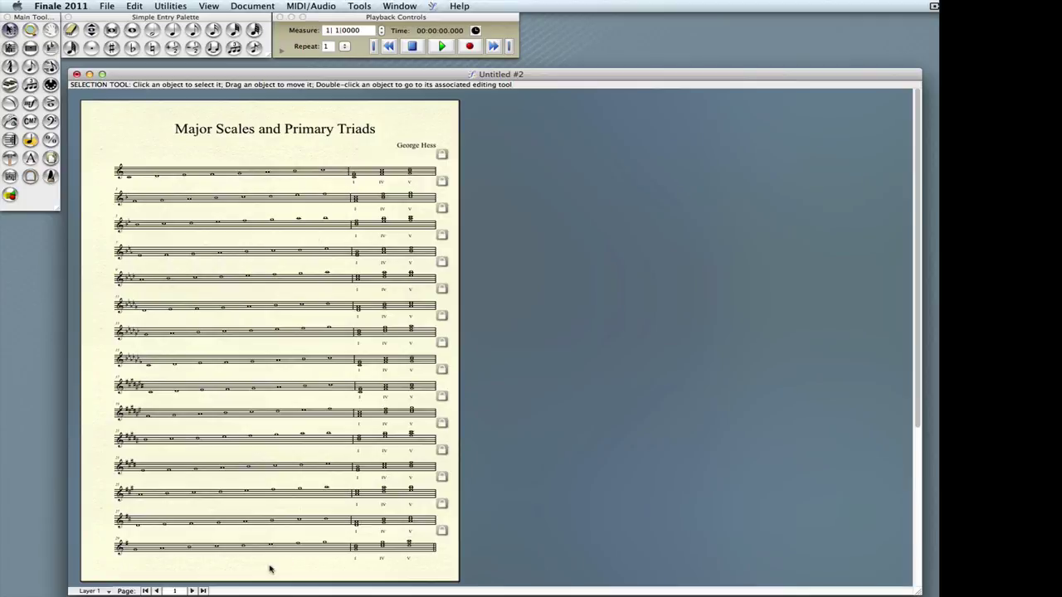